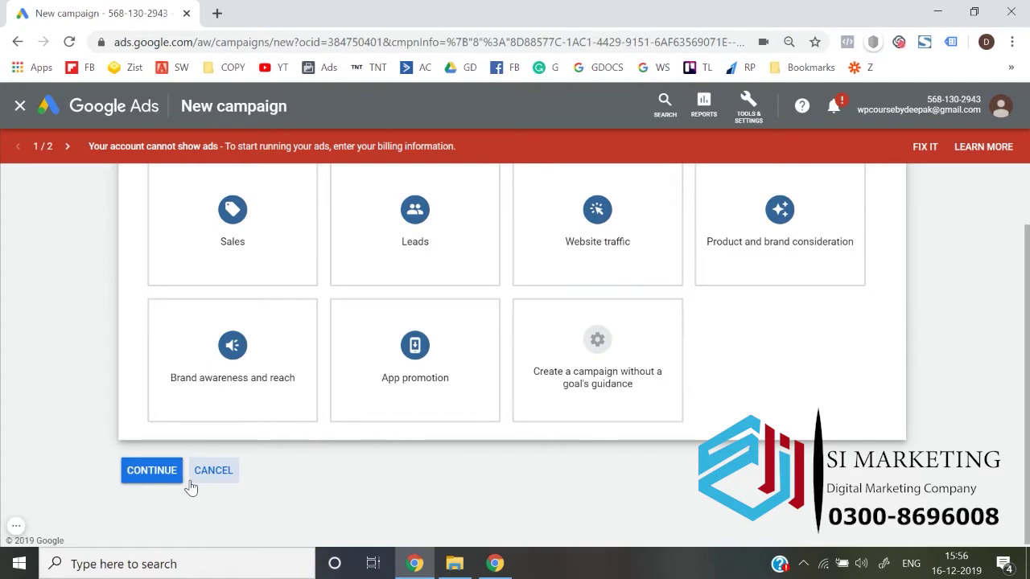
# Cancel the open campaign draft and start a new campaign without a goal's guidance.
pyautogui.click(224, 473)
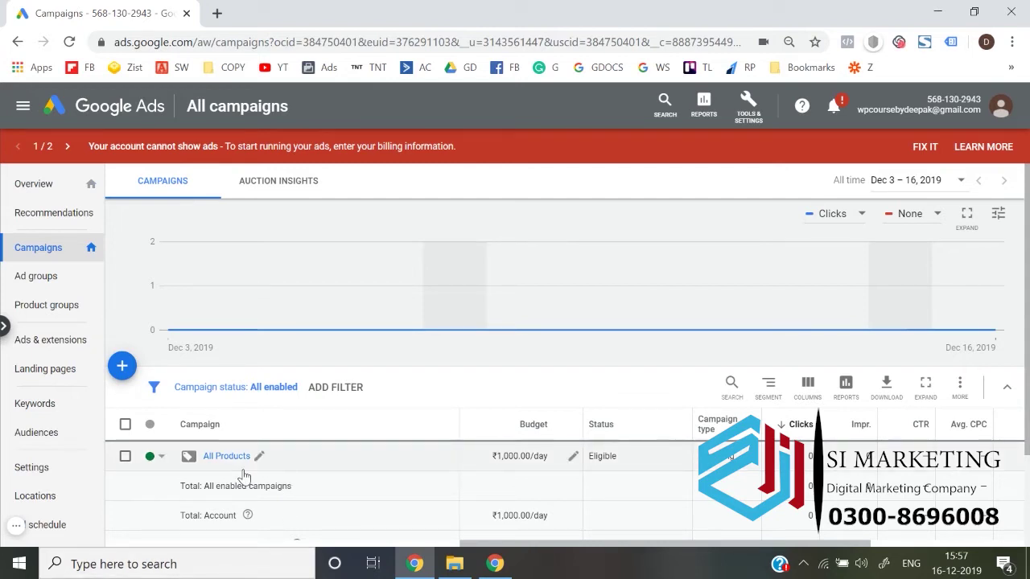
pyautogui.click(123, 367)
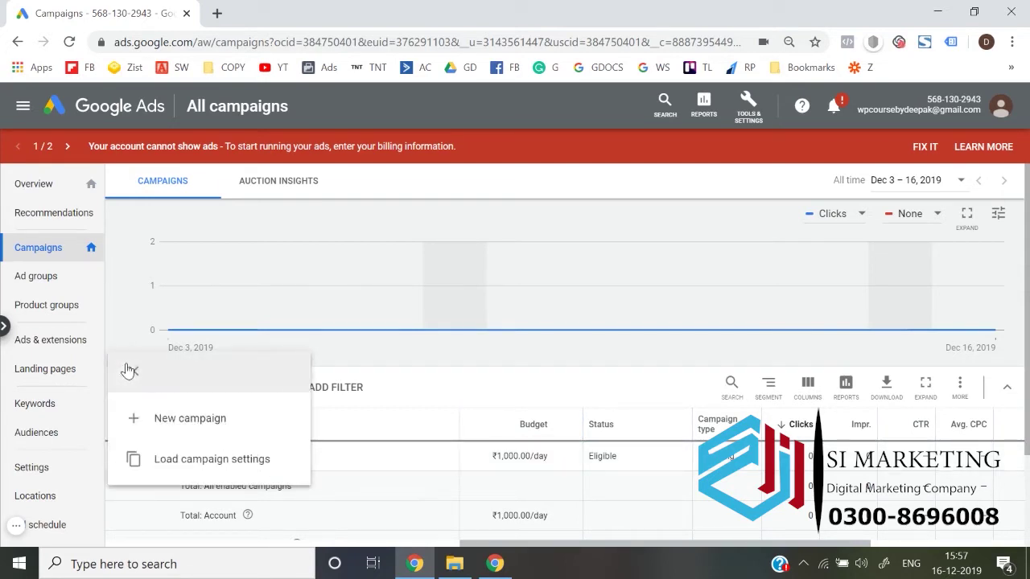
pyautogui.click(166, 411)
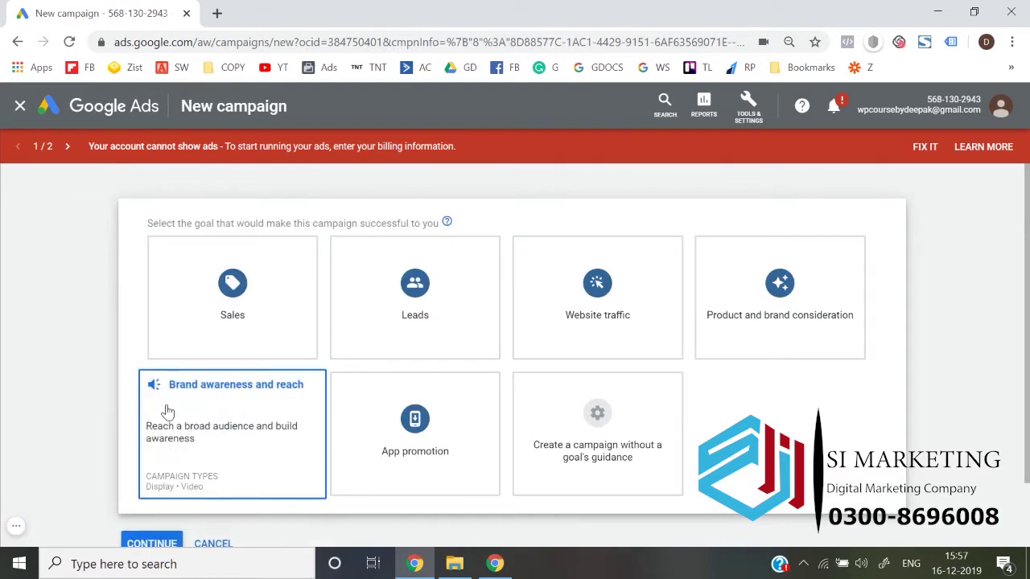
pyautogui.click(593, 456)
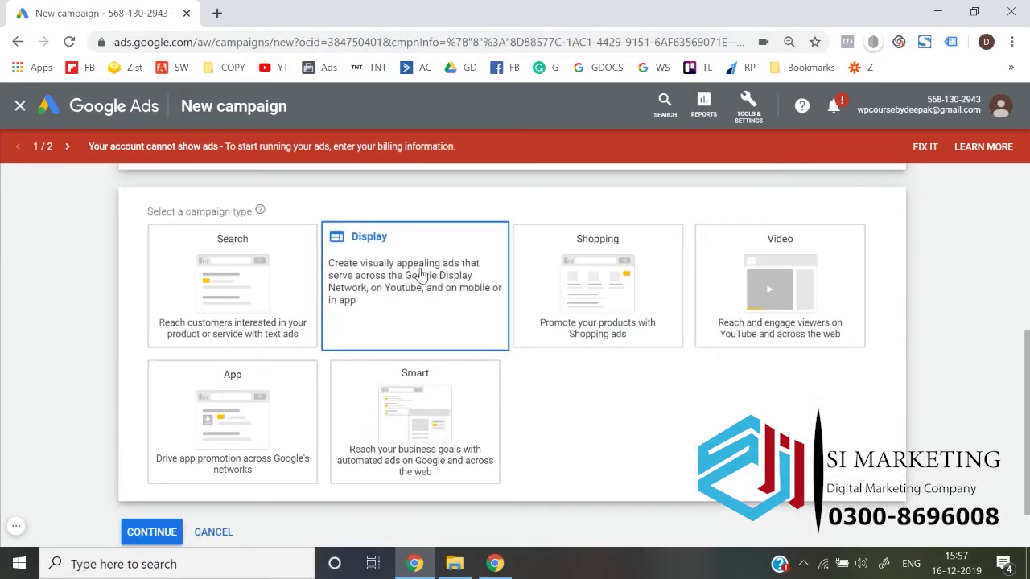
# Choose Shopping as the campaign type and continue with the Smart Shopping campaign subtype.
pyautogui.click(634, 307)
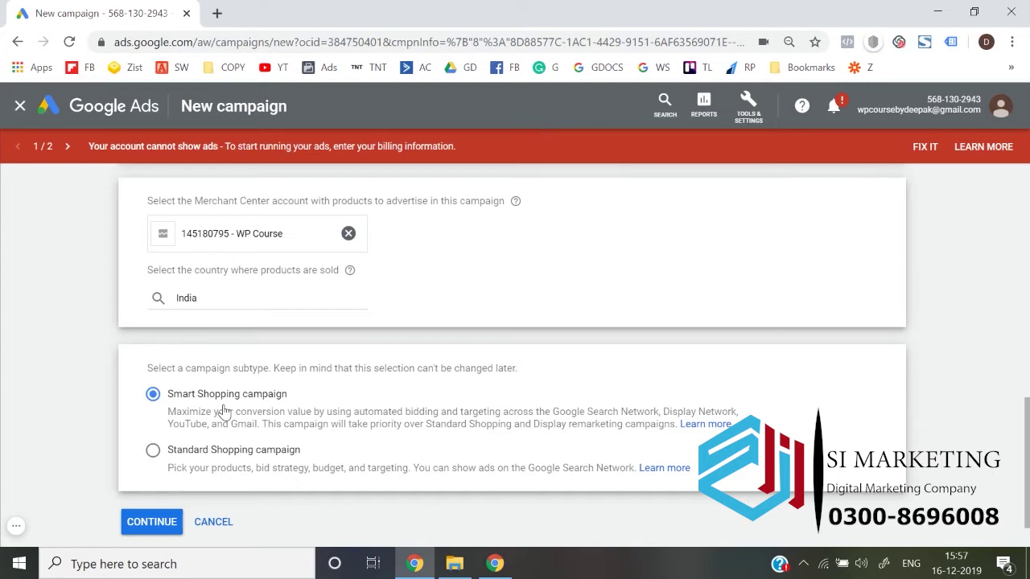
pyautogui.scroll(-1, 224, 412)
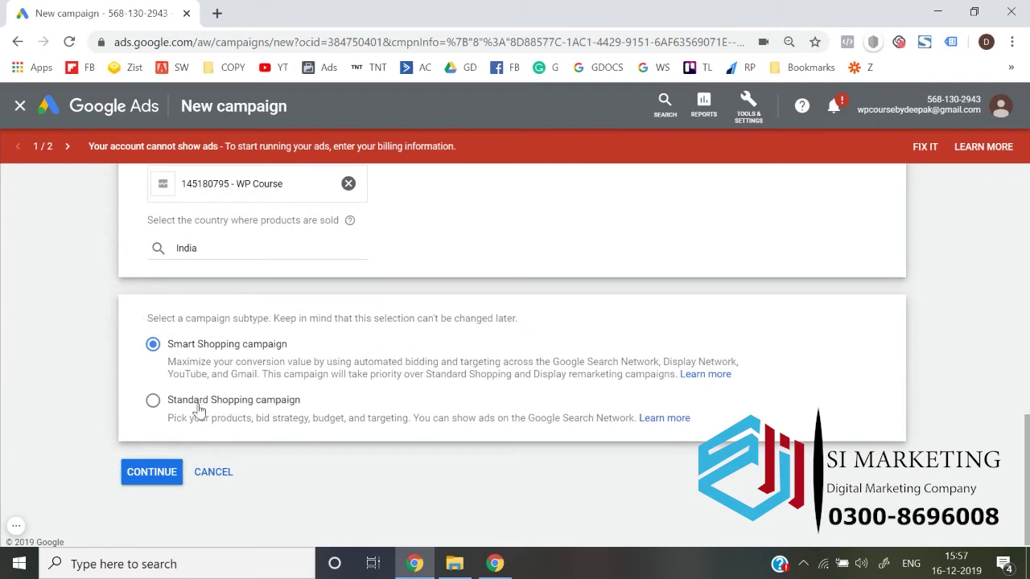
pyautogui.click(147, 475)
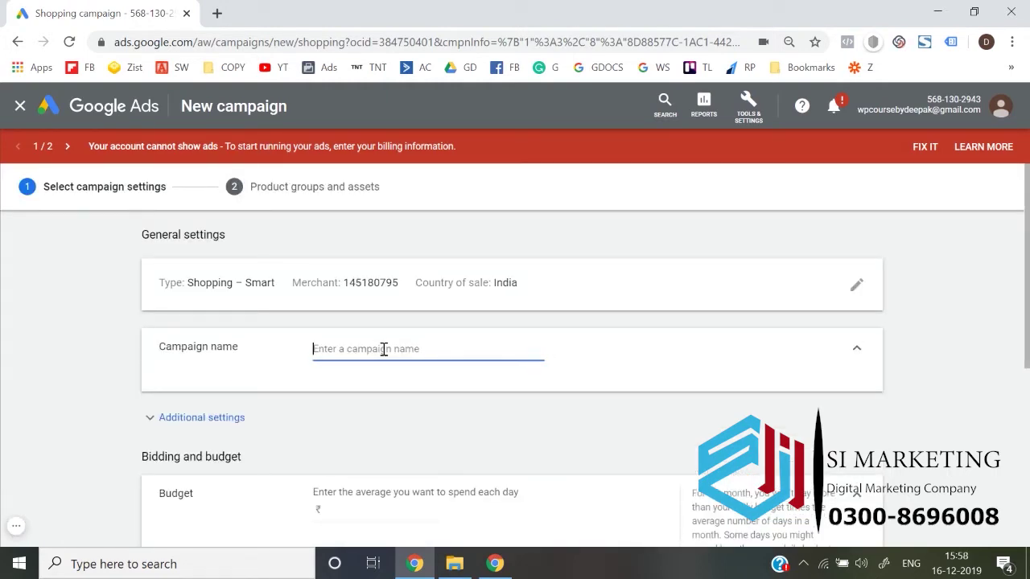
# Enter "Smnart Shopping Test" as the campaign name.
pyautogui.write('Smnart Shoip')
pyautogui.press('BackSpace')
pyautogui.press('BackSpace')
pyautogui.write('pping Test')
# Expand the additional campaign settings and set the average daily budget to ₹1000.
pyautogui.scroll(-2, 322, 330)
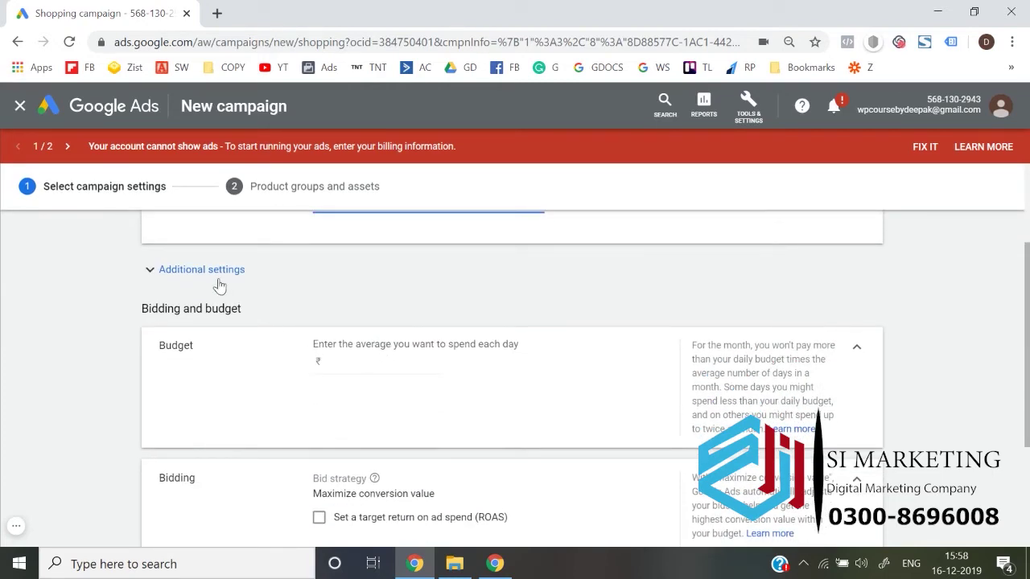
pyautogui.click(219, 277)
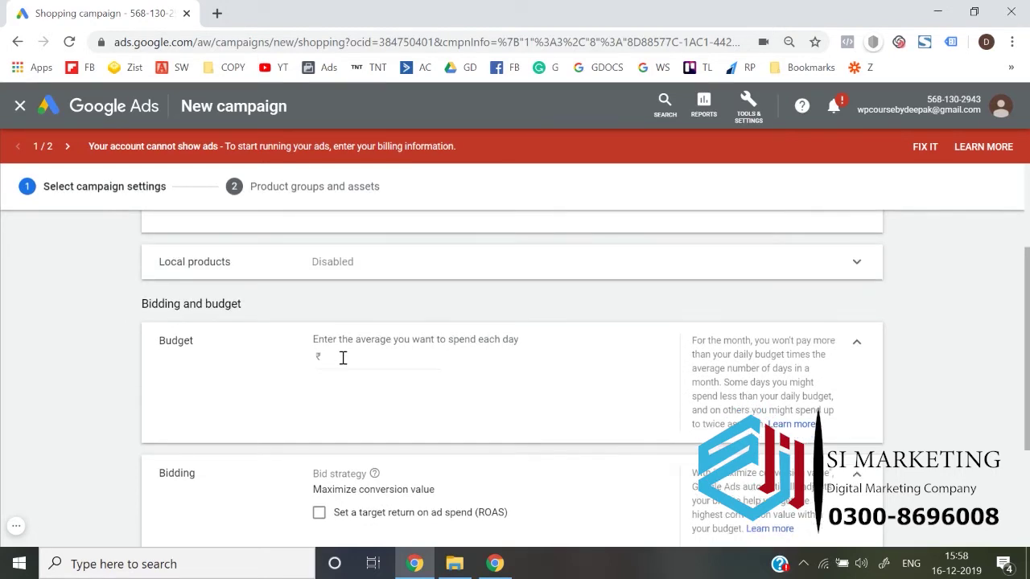
pyautogui.click(343, 358)
pyautogui.write('1000')
pyautogui.click(78, 355)
pyautogui.scroll(-2, 78, 355)
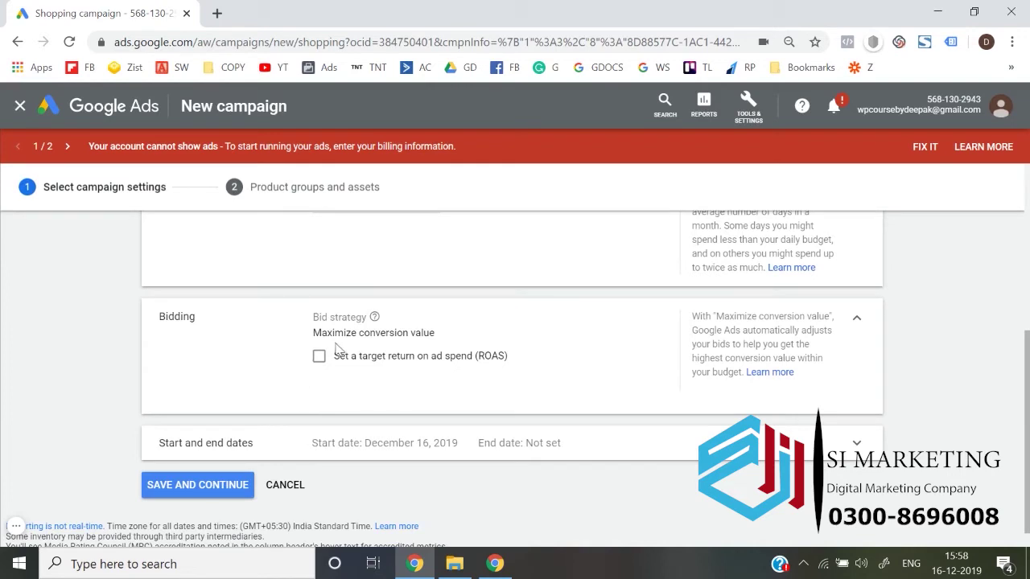
pyautogui.moveTo(313, 334); pyautogui.dragTo(389, 334)
pyautogui.click(433, 335)
pyautogui.click(310, 333)
pyautogui.click(437, 336)
pyautogui.click(314, 334)
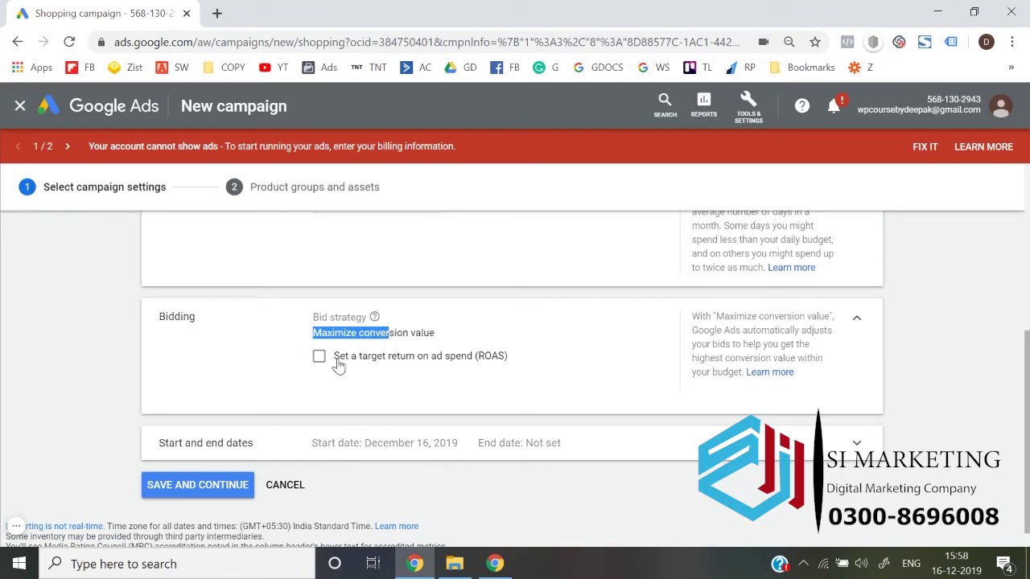
# Try target return on ad spend values of 100% and 50% in the bidding settings, and turn the target off again.
pyautogui.click(338, 364)
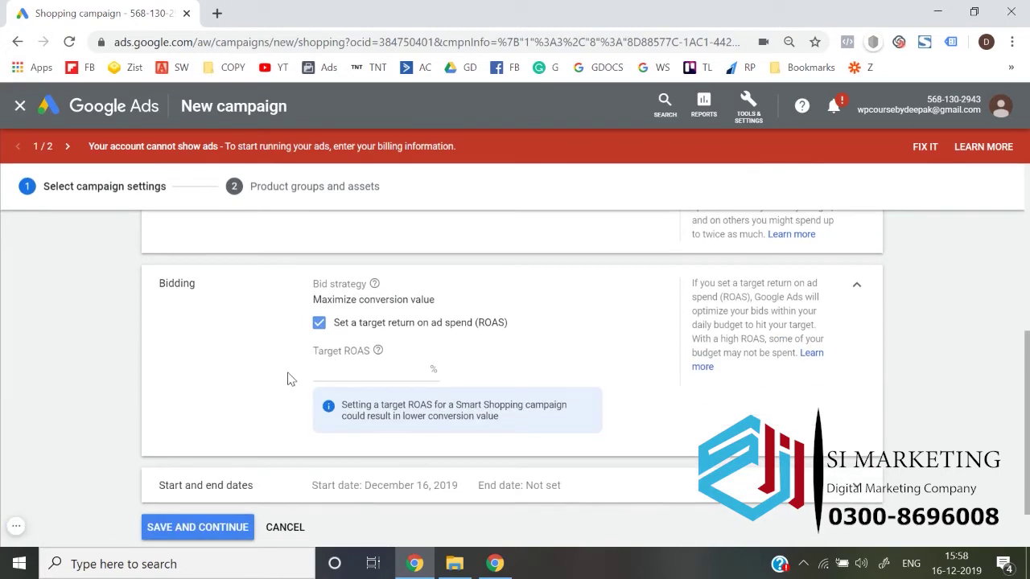
pyautogui.click(348, 375)
pyautogui.write('100')
pyautogui.click(120, 356)
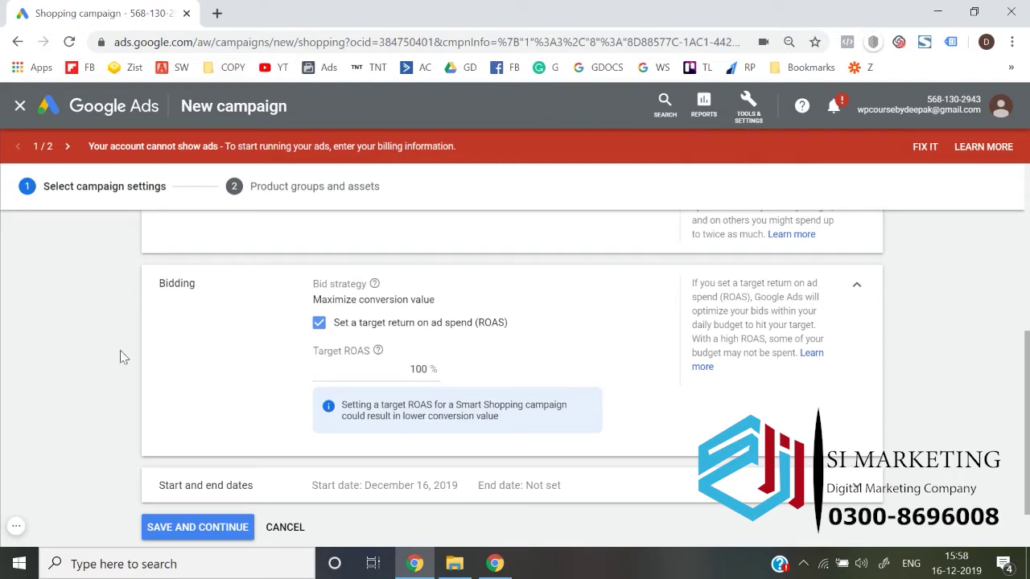
pyautogui.doubleClick(407, 370)
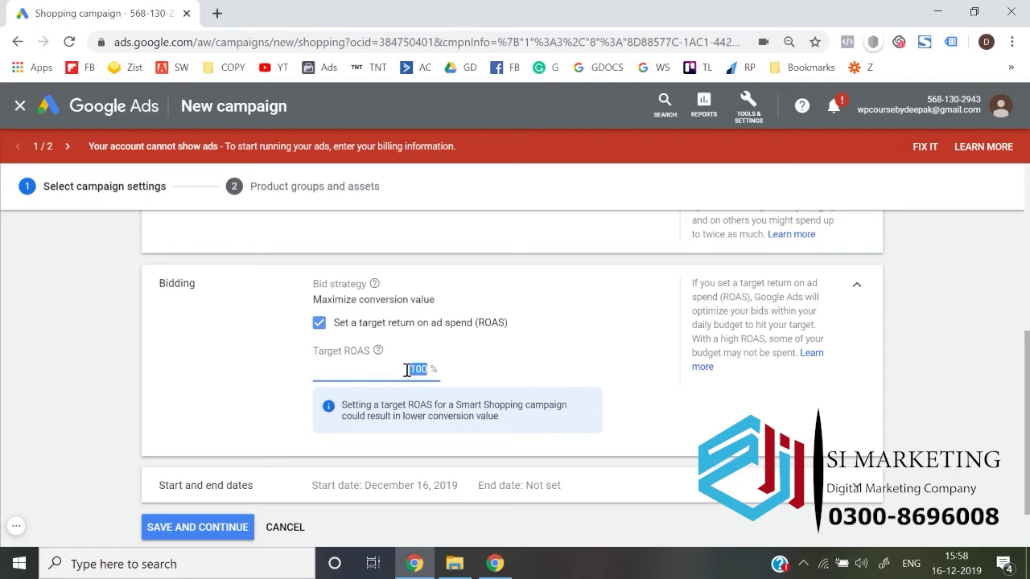
pyautogui.write('50')
pyautogui.click(87, 325)
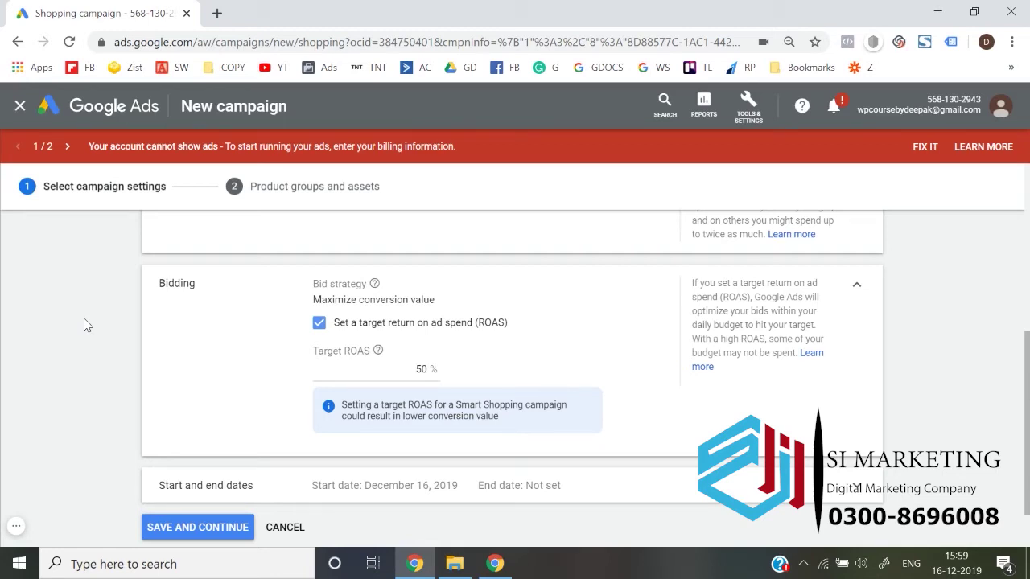
pyautogui.click(320, 325)
# Save the campaign settings and continue to the product groups and assets stage.
pyautogui.click(203, 466)
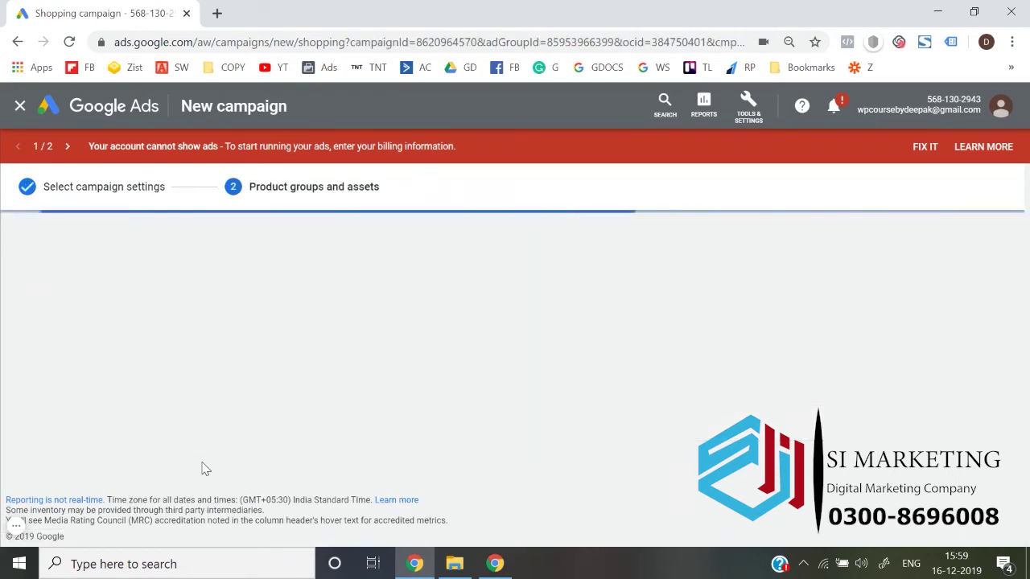
pyautogui.scroll(-5, 284, 407)
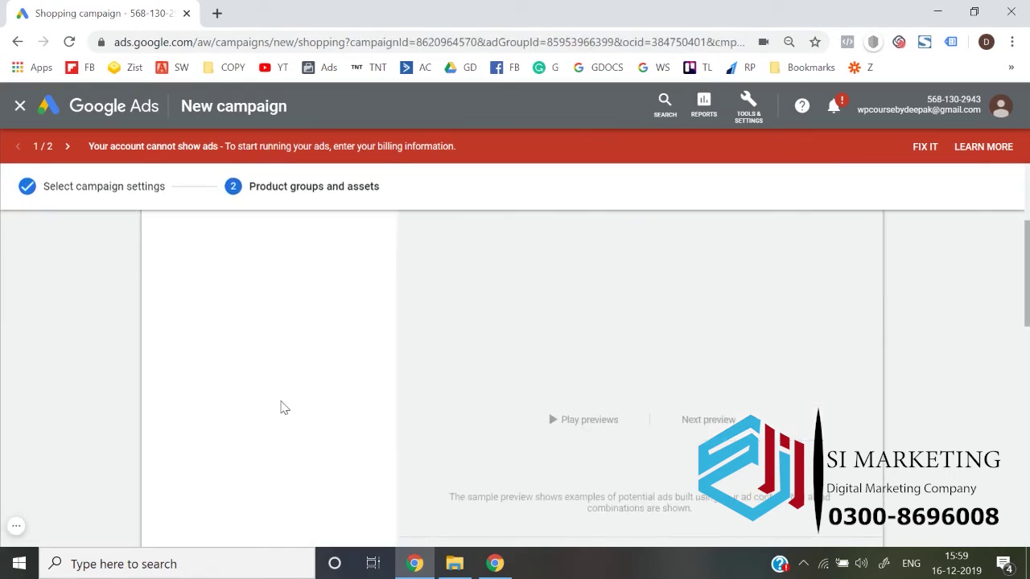
pyautogui.scroll(-3, 283, 408)
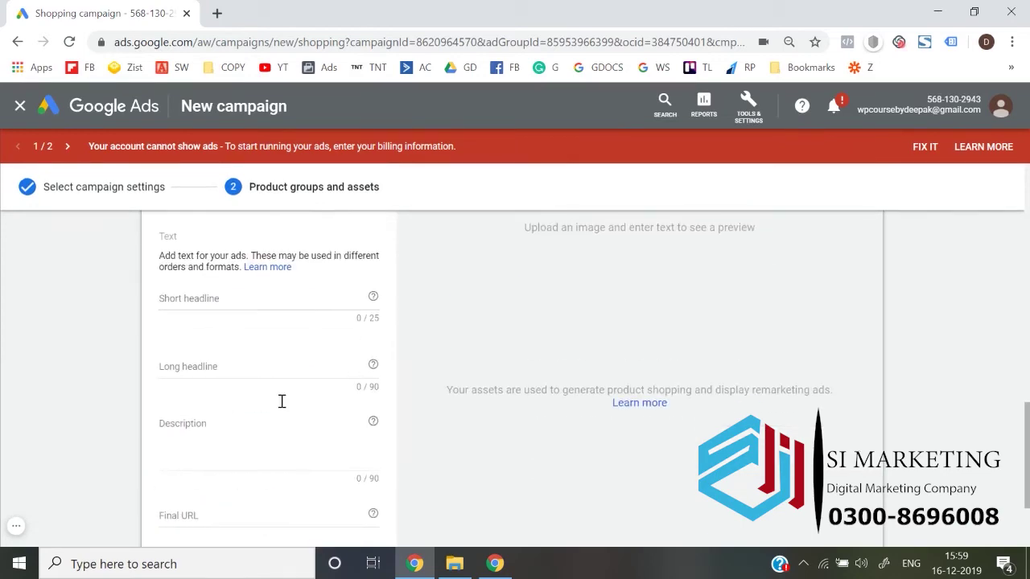
pyautogui.scroll(10, 281, 408)
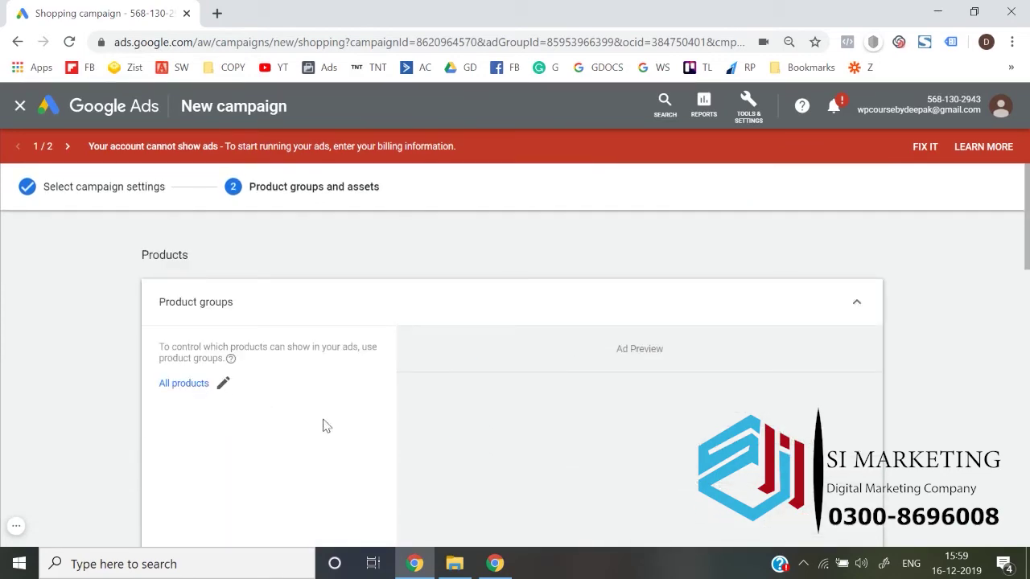
# Examine the attributes available for selecting product groups, including the custom labels, and cancel without choosing any.
pyautogui.click(197, 385)
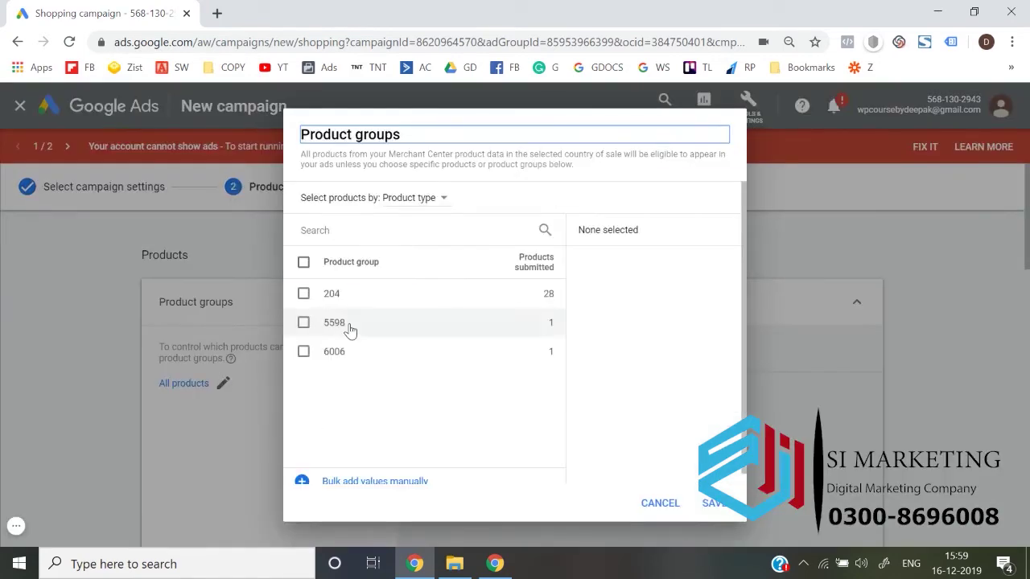
pyautogui.click(427, 203)
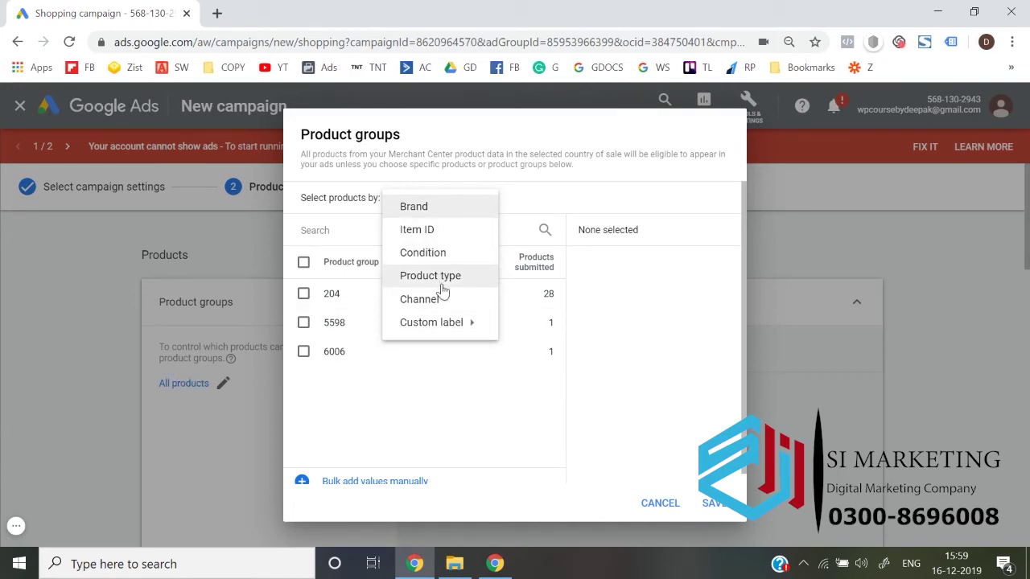
pyautogui.moveTo(466, 321)
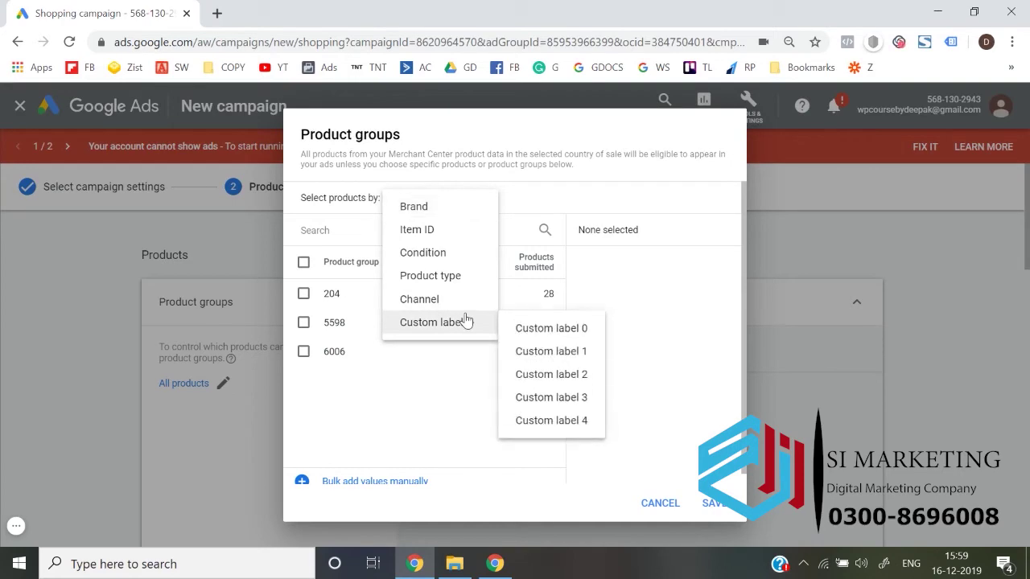
pyautogui.click(665, 505)
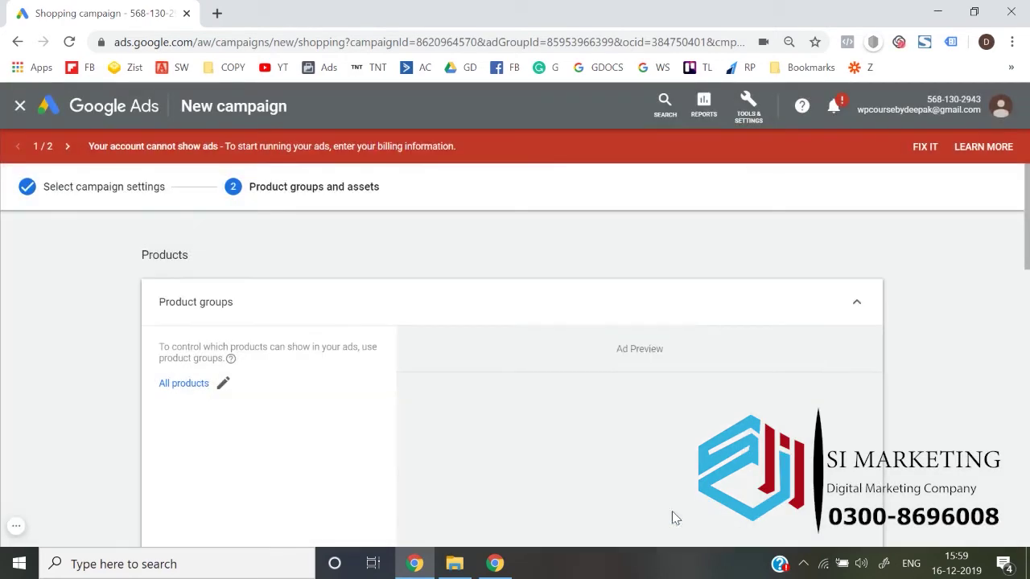
# Examine the responsive display ad assets, from logo and marketing image to the headlines, description and final URL.
pyautogui.scroll(-7, 258, 455)
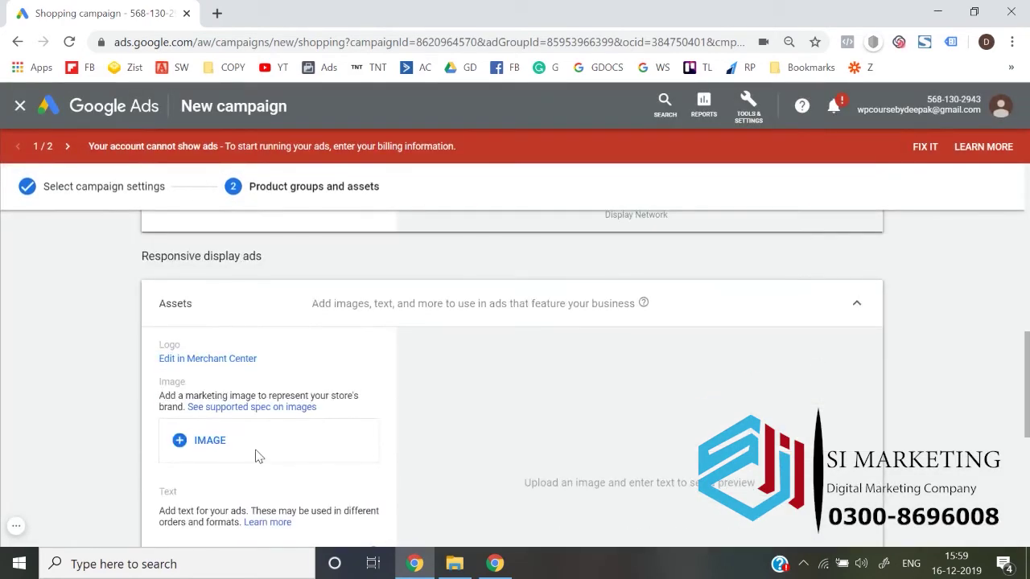
pyautogui.scroll(-2, 255, 450)
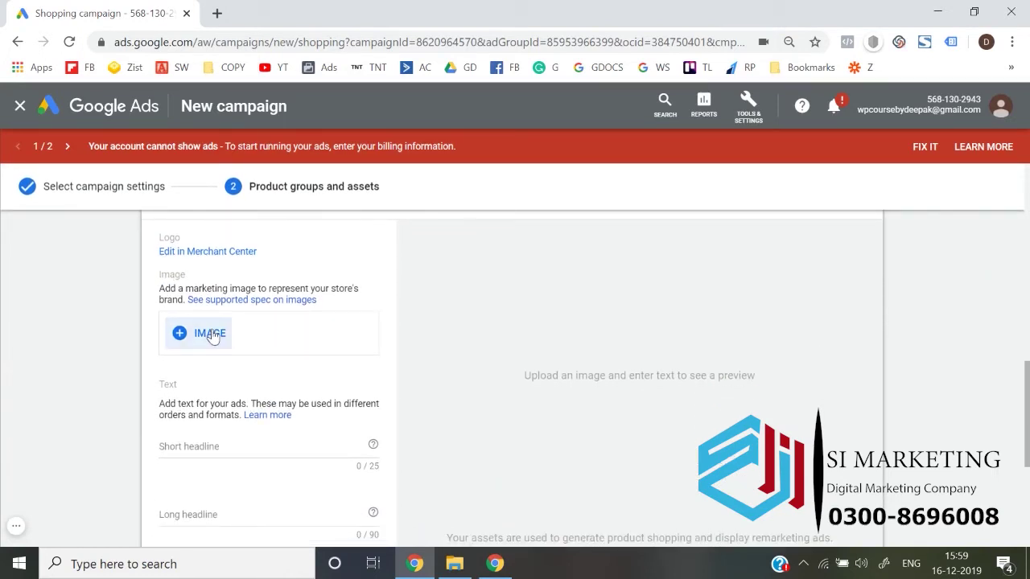
pyautogui.scroll(-3, 94, 354)
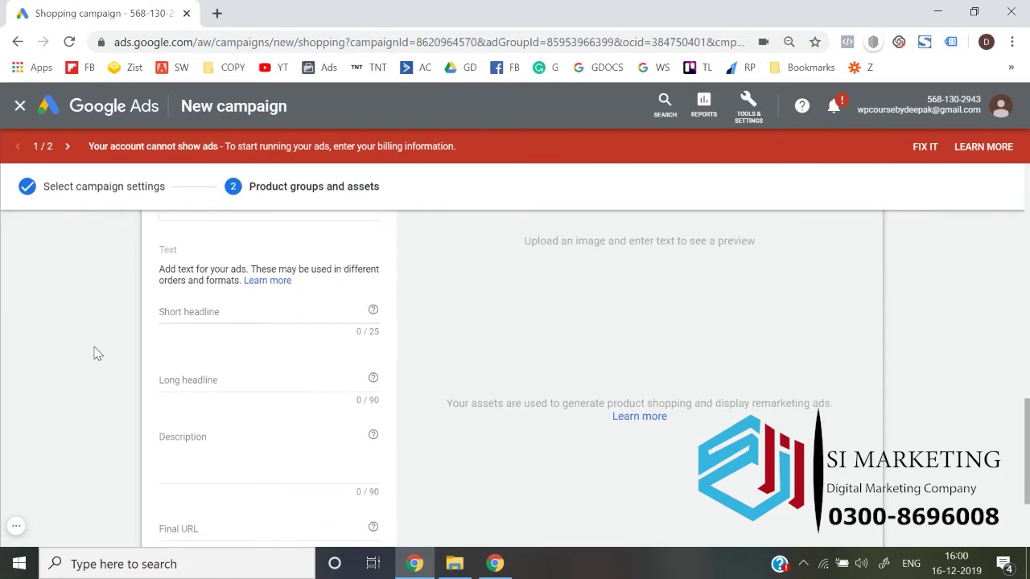
pyautogui.scroll(-3, 272, 420)
pyautogui.scroll(1, 270, 417)
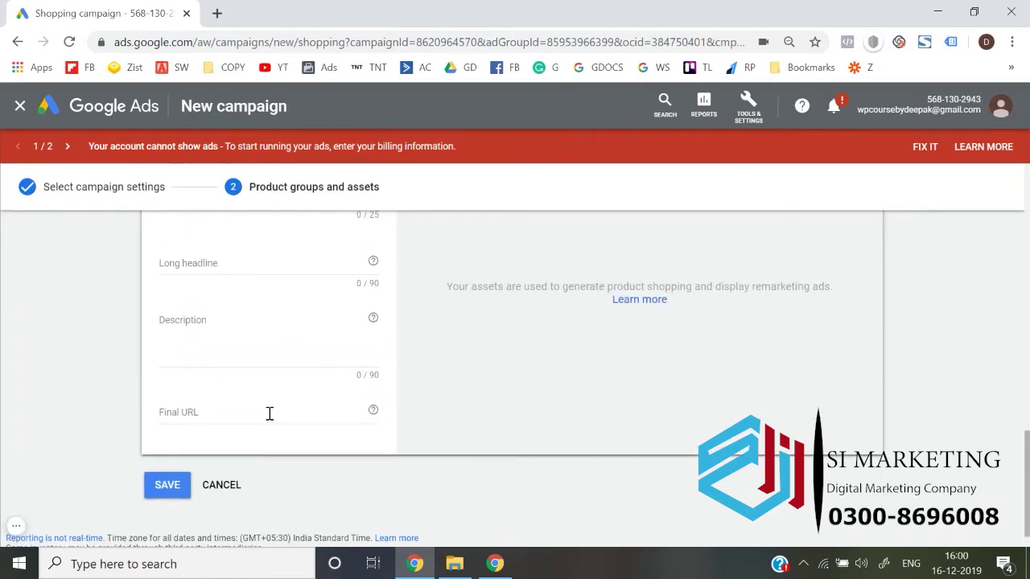
pyautogui.scroll(5, 269, 414)
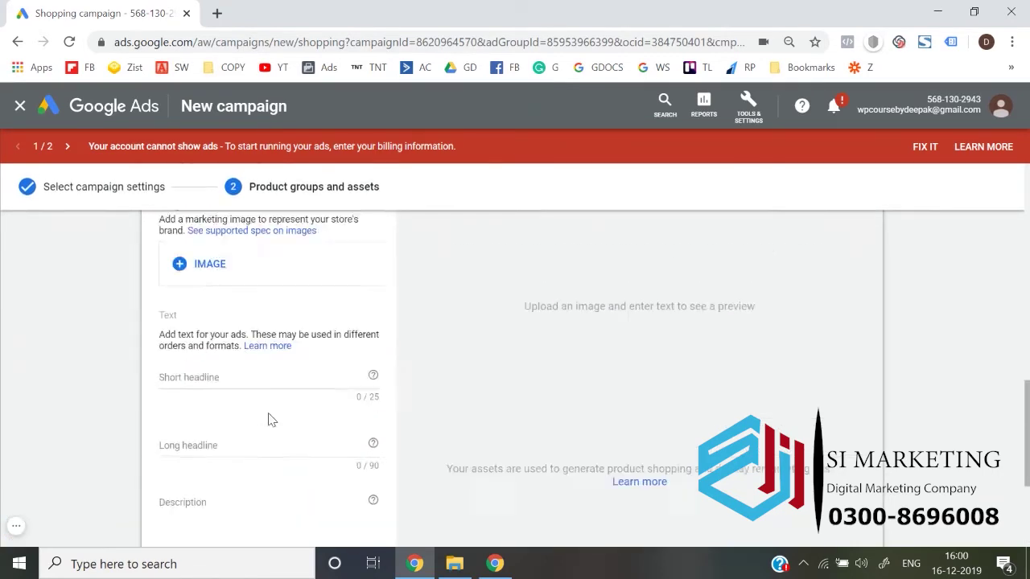
pyautogui.scroll(-2, 269, 419)
pyautogui.scroll(2, 223, 315)
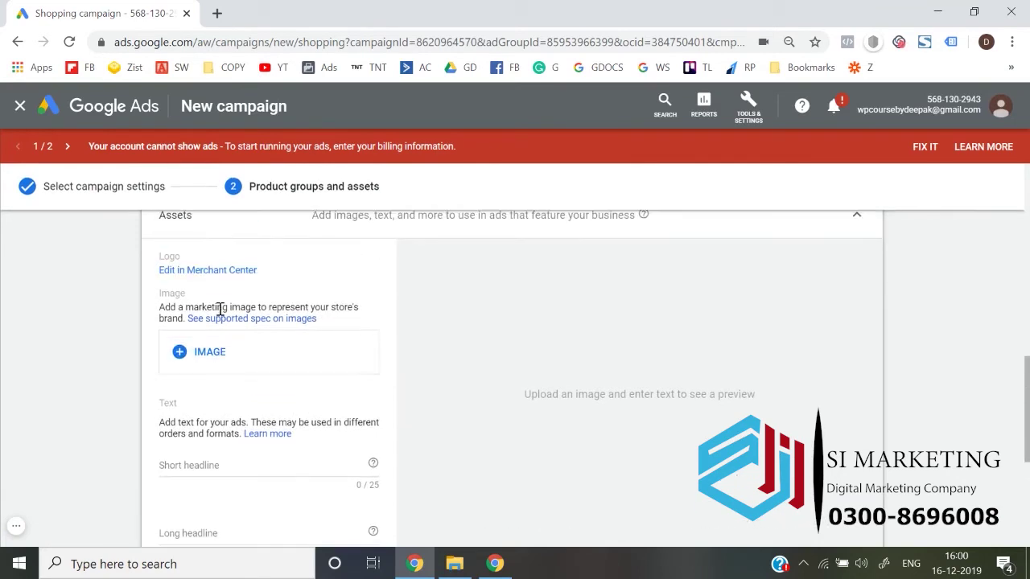
# Look through the website scan, upload and recently used sources for the marketing image, and cancel without adding one.
pyautogui.click(211, 354)
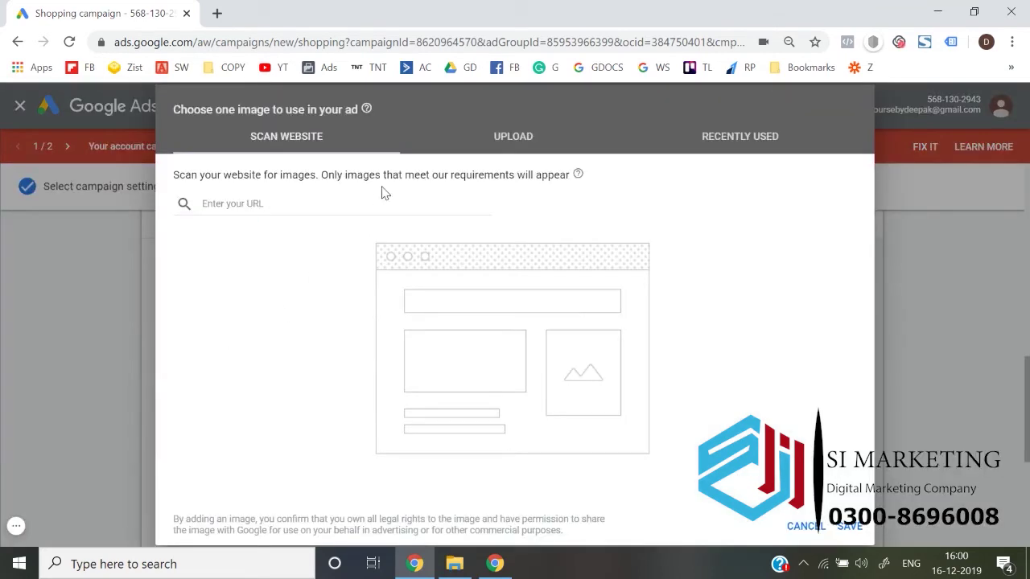
pyautogui.click(503, 137)
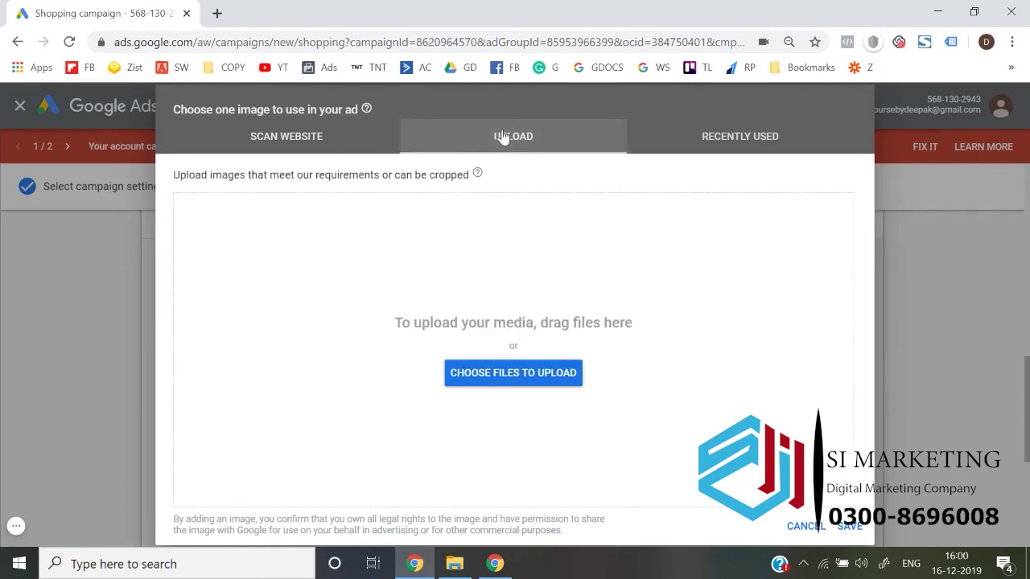
pyautogui.click(691, 137)
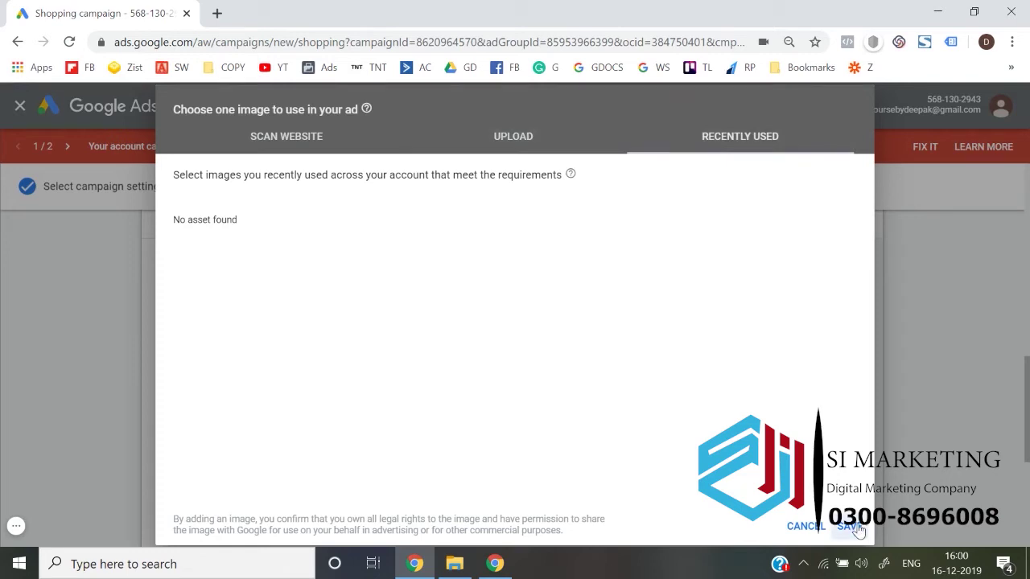
pyautogui.click(806, 527)
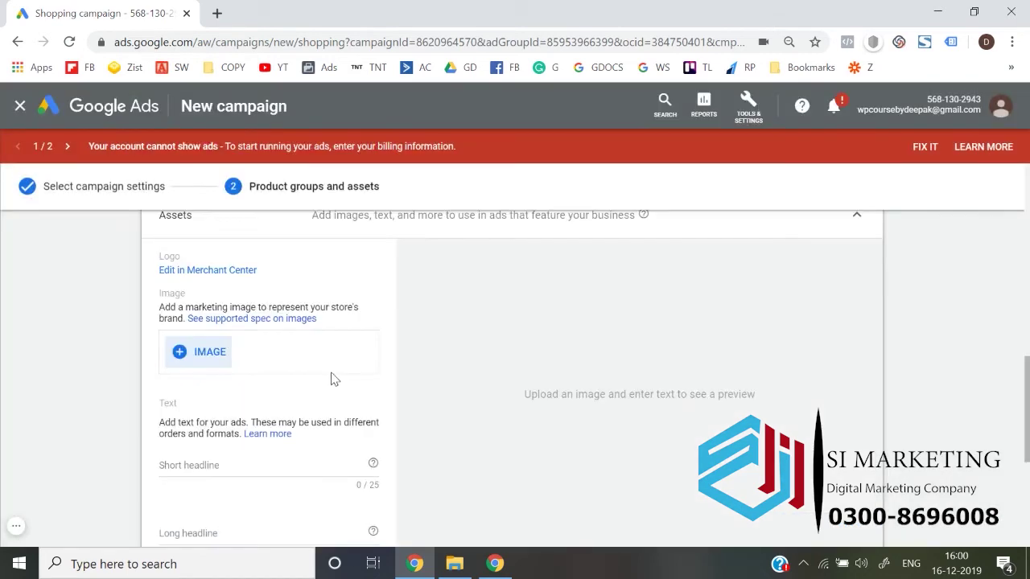
pyautogui.click(206, 360)
pyautogui.click(311, 150)
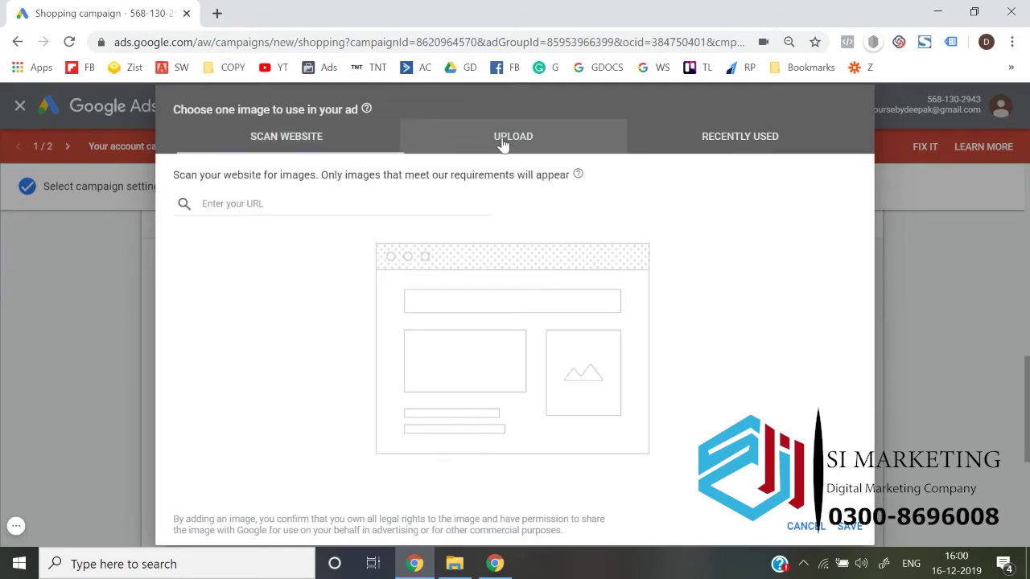
pyautogui.click(427, 201)
pyautogui.write('http://thinknthrive')
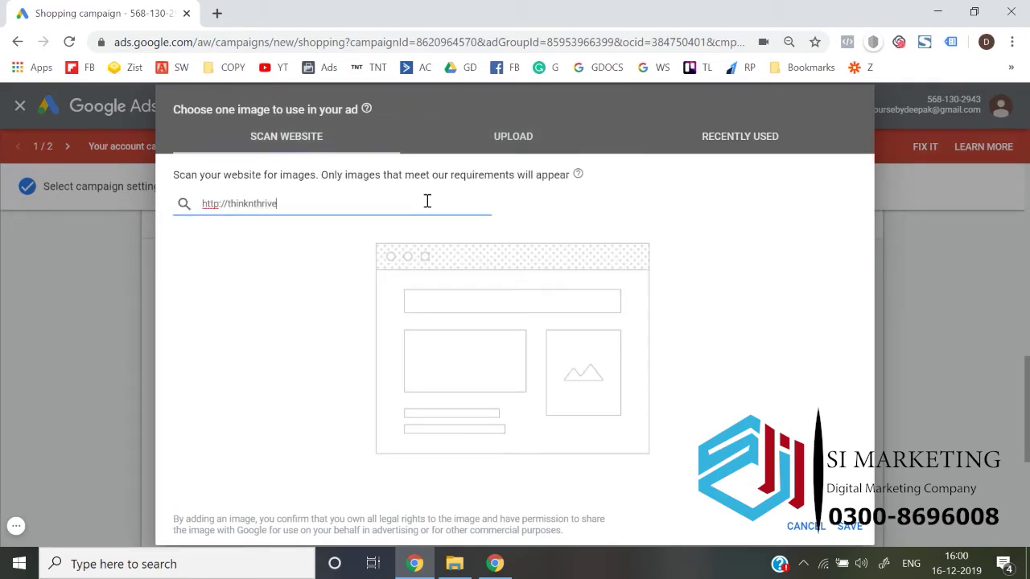
pyautogui.write('.in')
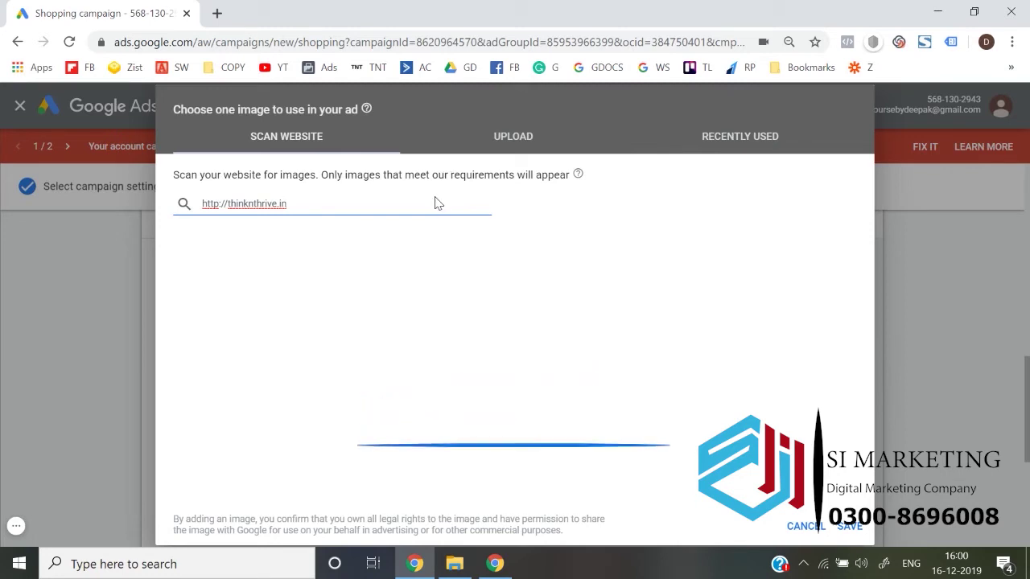
# Try to upload Logo.png from Downloads as the marketing image, clear the upload errors and cancel the image selection.
pyautogui.click(502, 140)
pyautogui.click(493, 373)
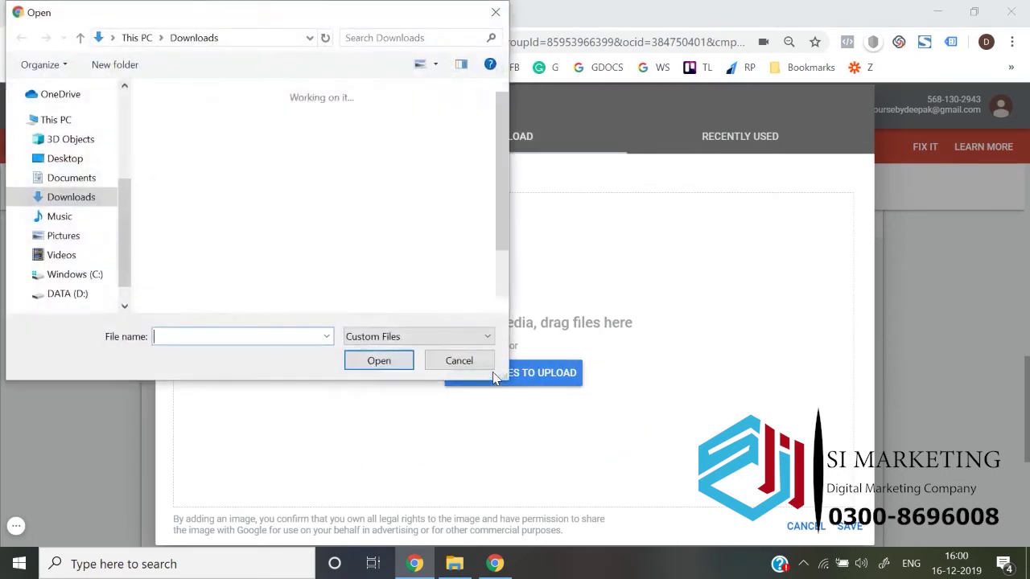
pyautogui.doubleClick(249, 267)
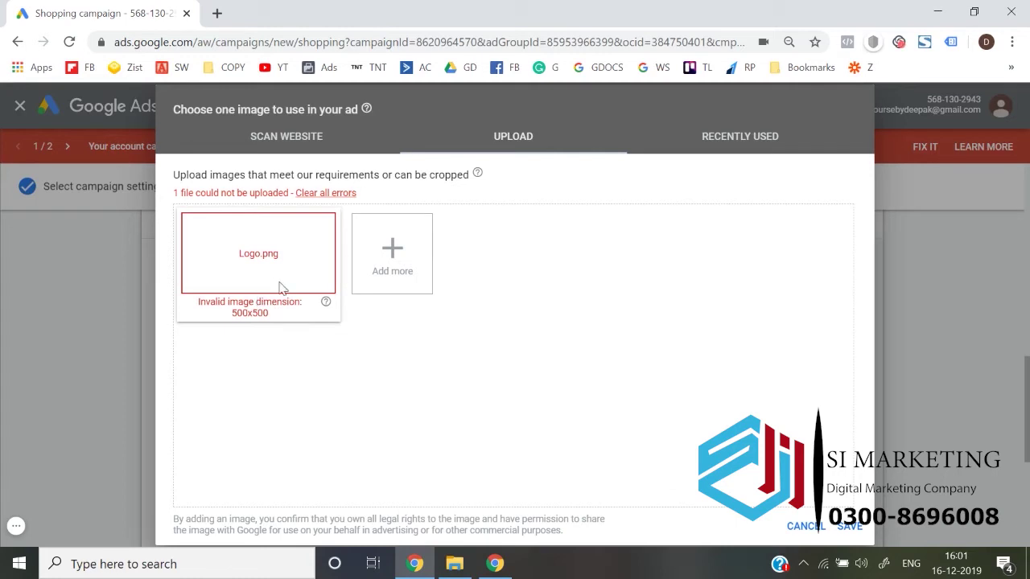
pyautogui.click(323, 196)
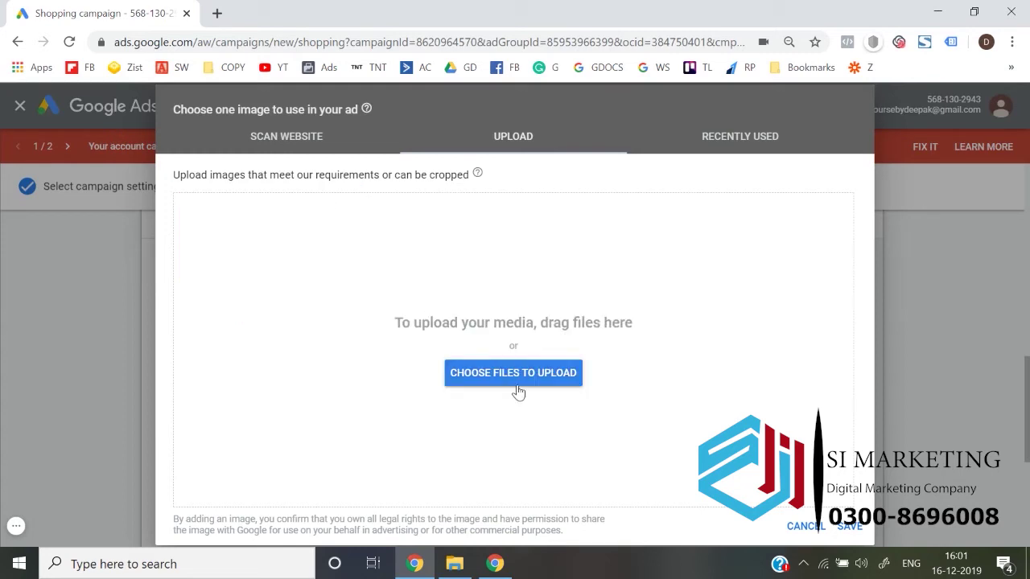
pyautogui.click(805, 526)
# Enter the short headline "Buy Best Shoes @ WpDeepak" for the responsive display ad.
pyautogui.scroll(-2, 380, 386)
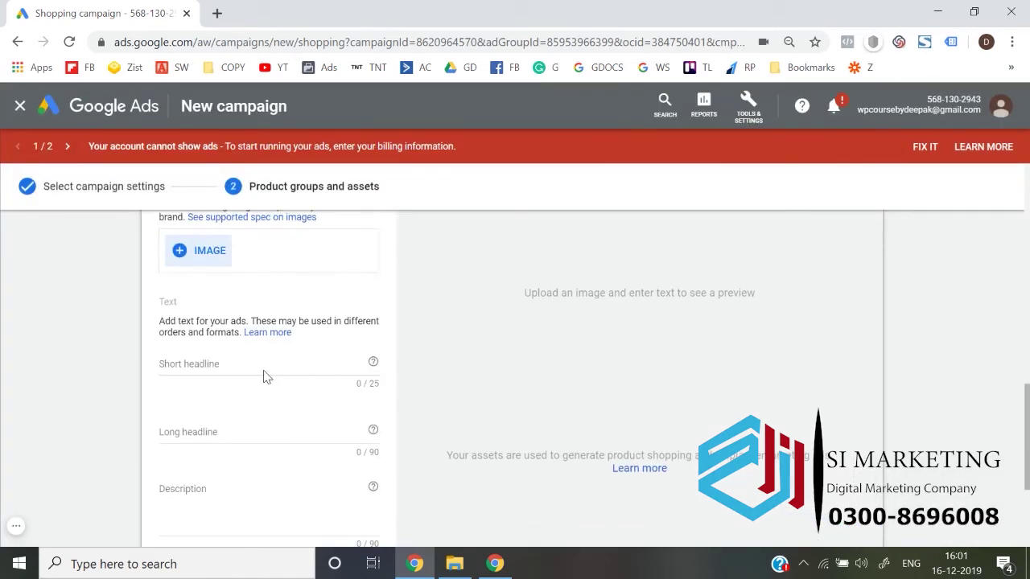
pyautogui.scroll(2, 267, 377)
pyautogui.scroll(-3, 267, 377)
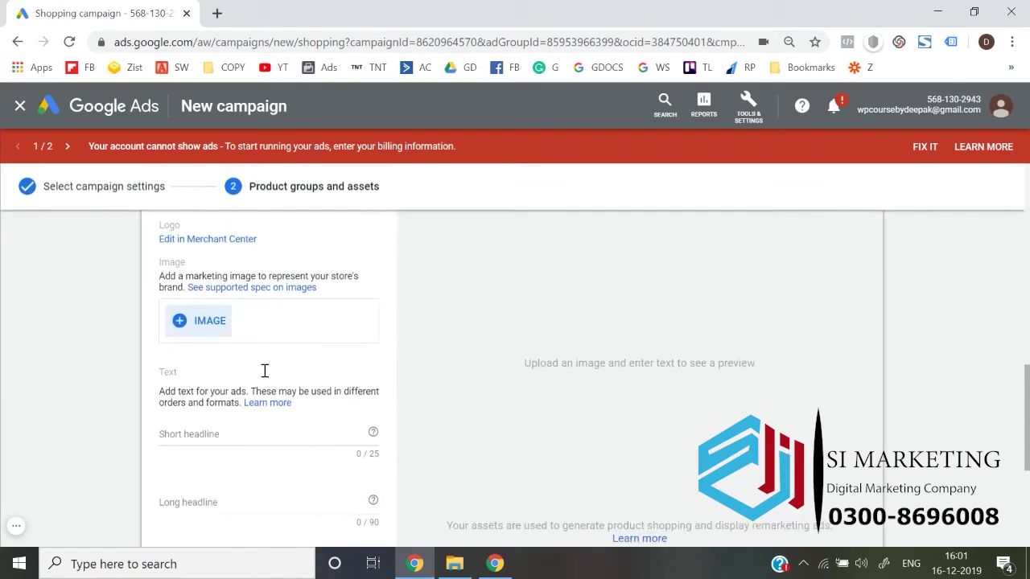
pyautogui.click(223, 359)
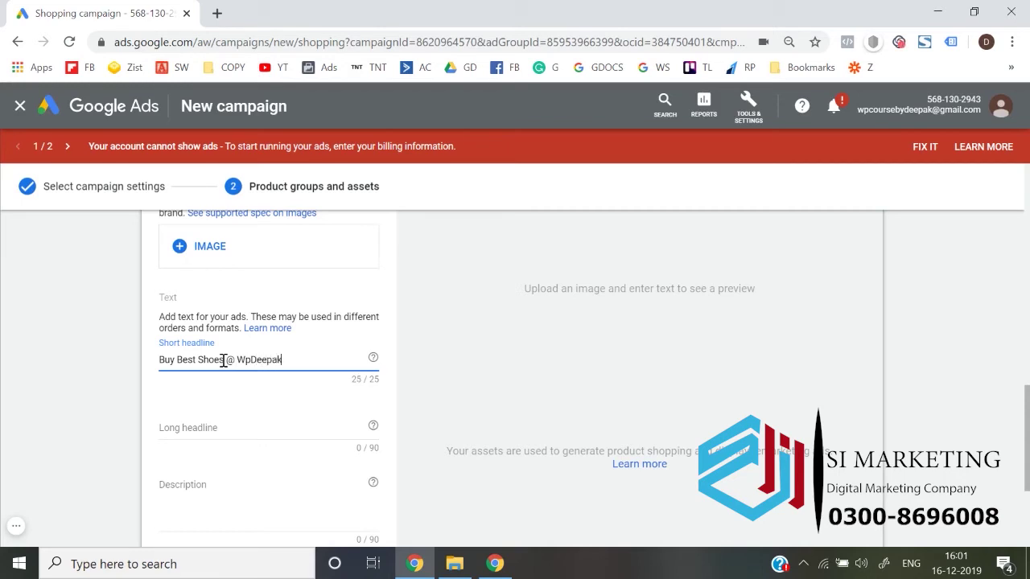
# Enter the long headline "Looking for comfortable and Stylish Shoes? Shop Now at WpDeepak.".
pyautogui.scroll(-1, 223, 360)
pyautogui.click(210, 364)
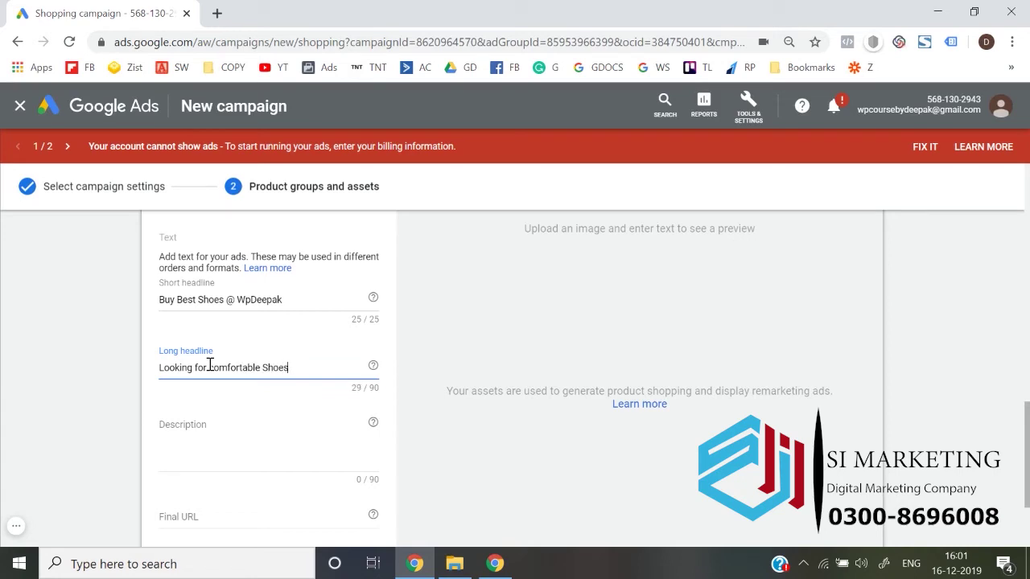
pyautogui.write('and Stylish ')
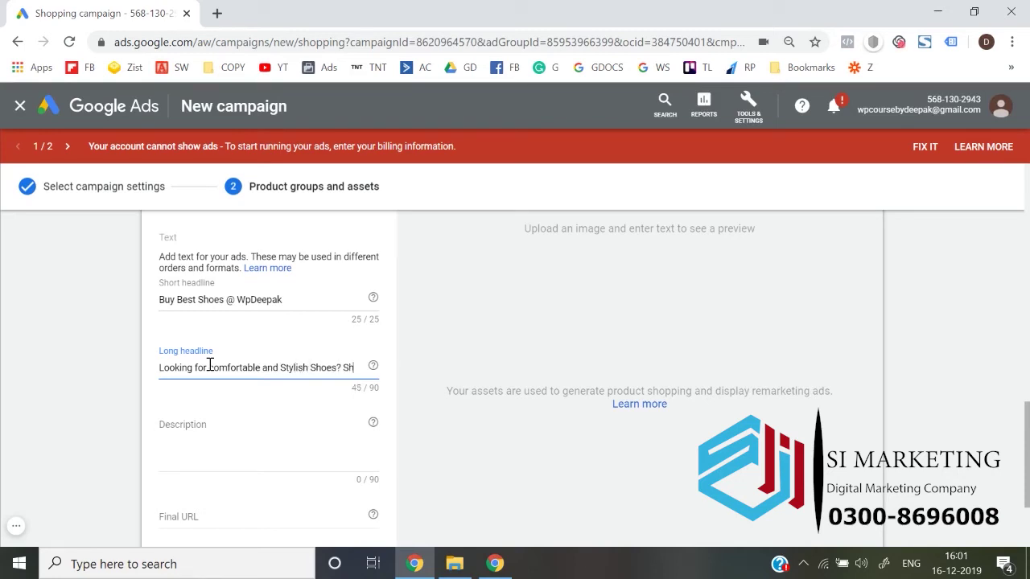
pyautogui.write('? Shop Now a')
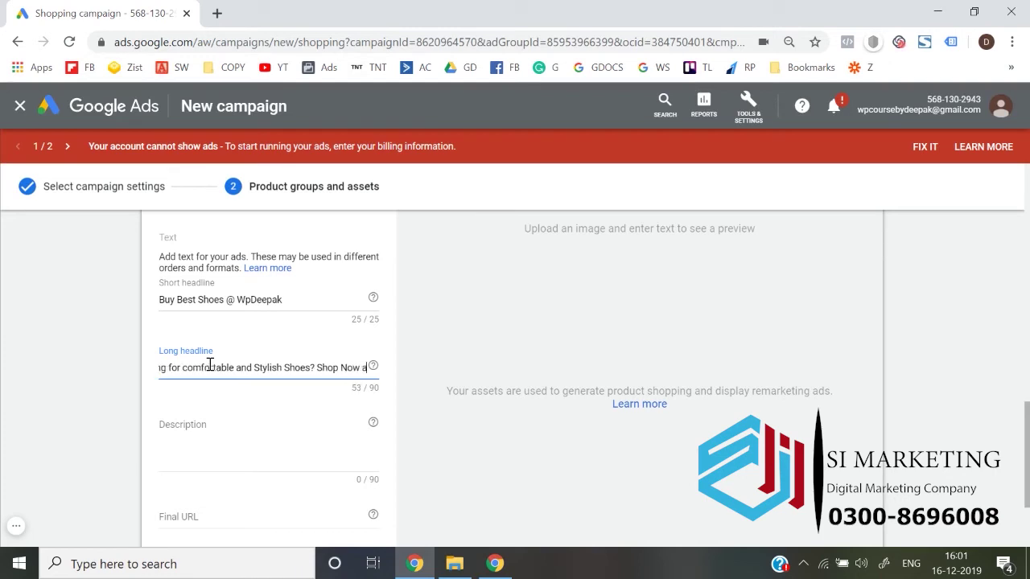
pyautogui.write('t Wp')
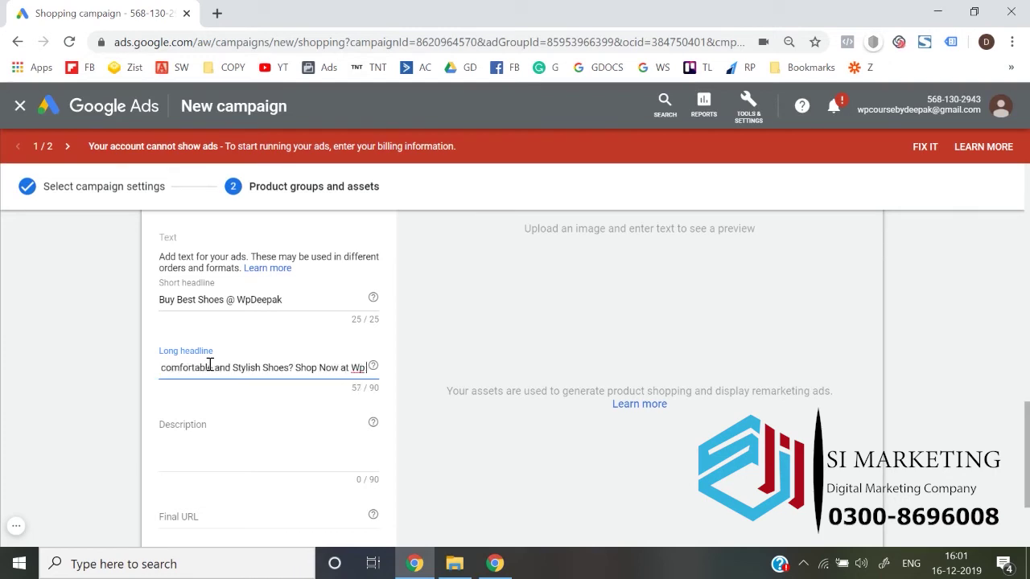
pyautogui.write('Deepak.')
# Reuse the long headline as the description and extend it to "Looking for comfortable and Stylish Shoes? Shop Now at WpDeepak. Great Discounts.".
pyautogui.scroll(-2, 209, 366)
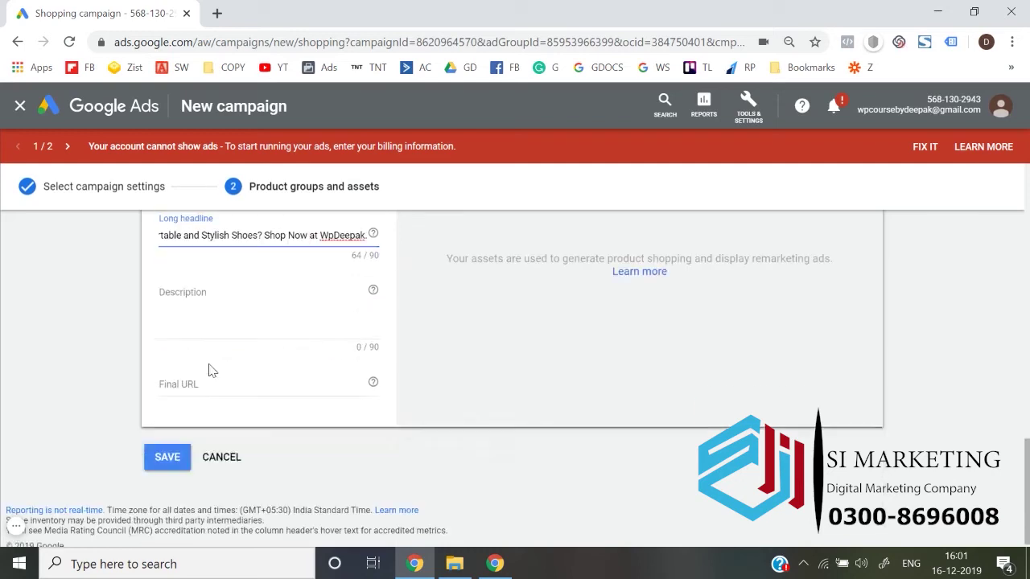
pyautogui.click(246, 323)
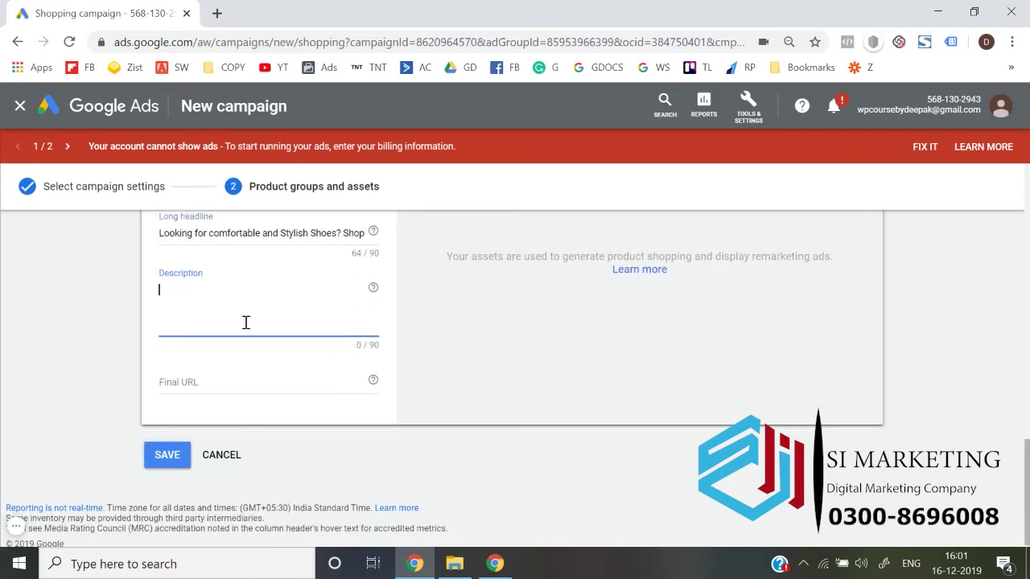
pyautogui.scroll(1, 246, 323)
pyautogui.tripleClick(253, 264)
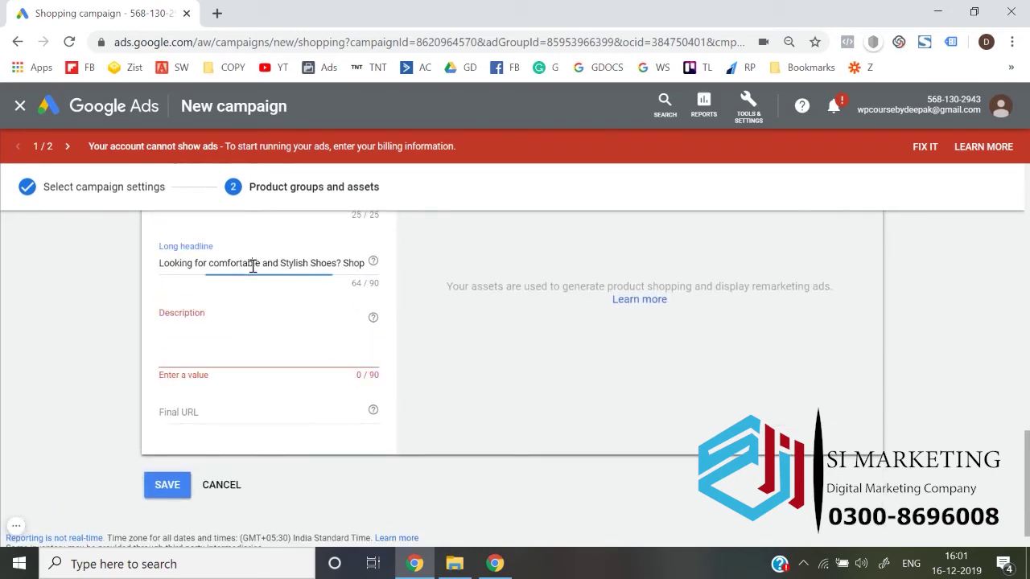
pyautogui.click(241, 353)
pyautogui.write('Looking for comfortable and Stylish Shoes? Shop Now at WpDeepak.')
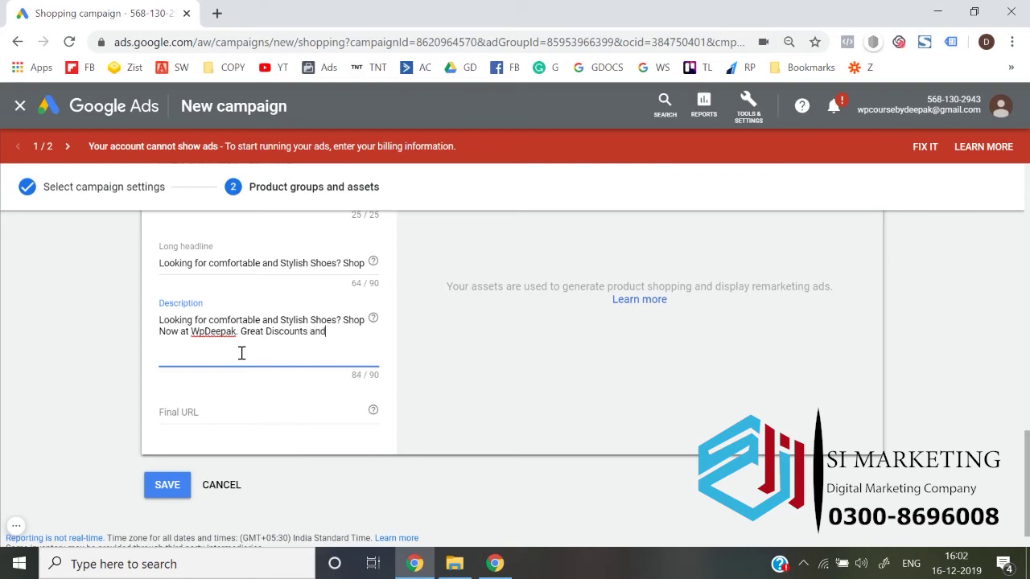
pyautogui.press('BackSpace')
pyautogui.press('BackSpace')
pyautogui.press('BackSpace')
pyautogui.press('BackSpace')
pyautogui.press('BackSpace')
pyautogui.press('BackSpace')
pyautogui.press('BackSpace')
pyautogui.press('BackSpace')
pyautogui.press('BackSpace')
# Set the final URL to wpcoursedeepak.com and try to save the product groups and assets.
pyautogui.scroll(-1, 241, 352)
pyautogui.click(226, 370)
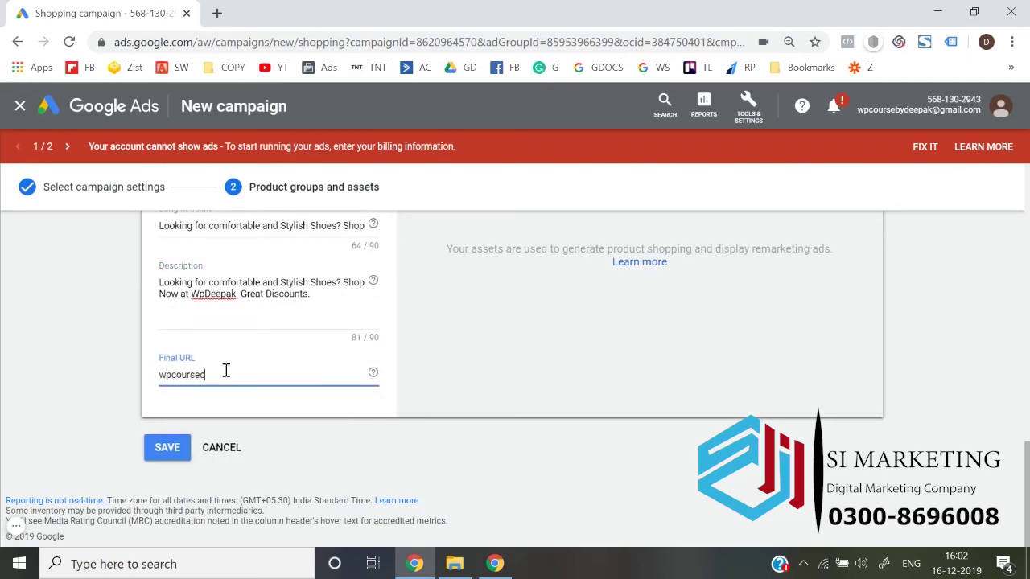
pyautogui.write('wpcoursedeepak.com')
pyautogui.click(160, 453)
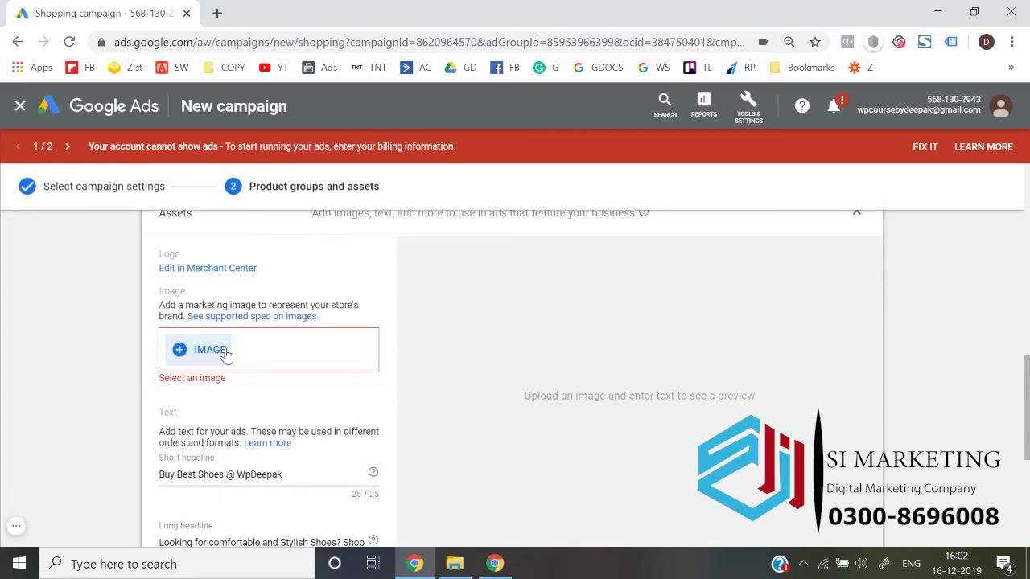
pyautogui.click(212, 354)
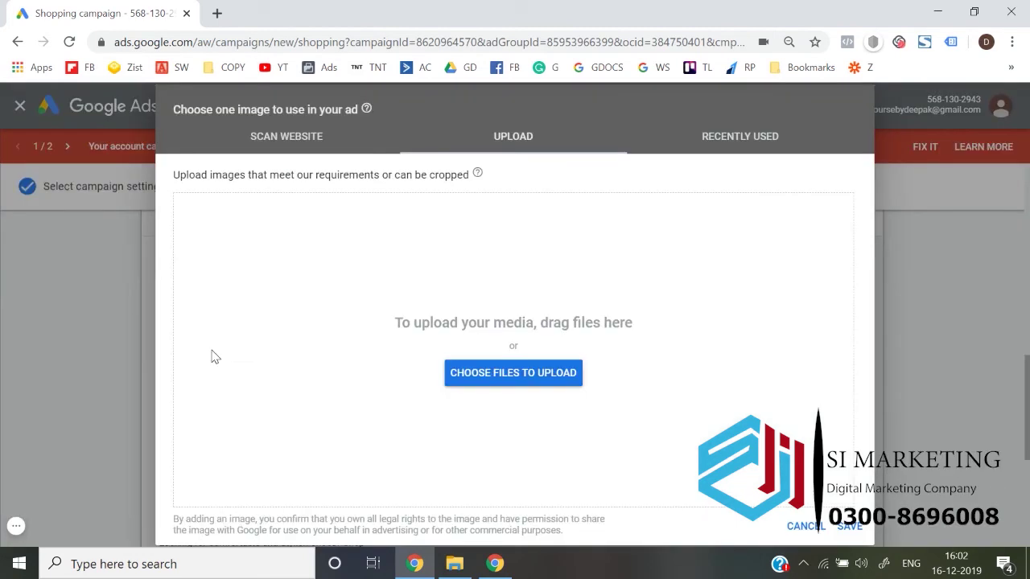
pyautogui.click(310, 137)
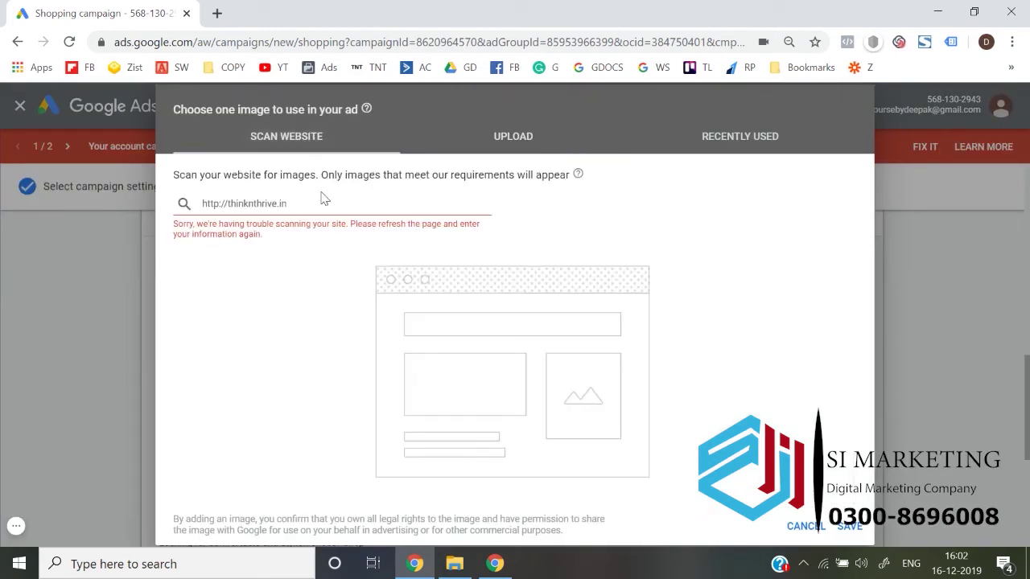
pyautogui.click(321, 202)
pyautogui.write('s')
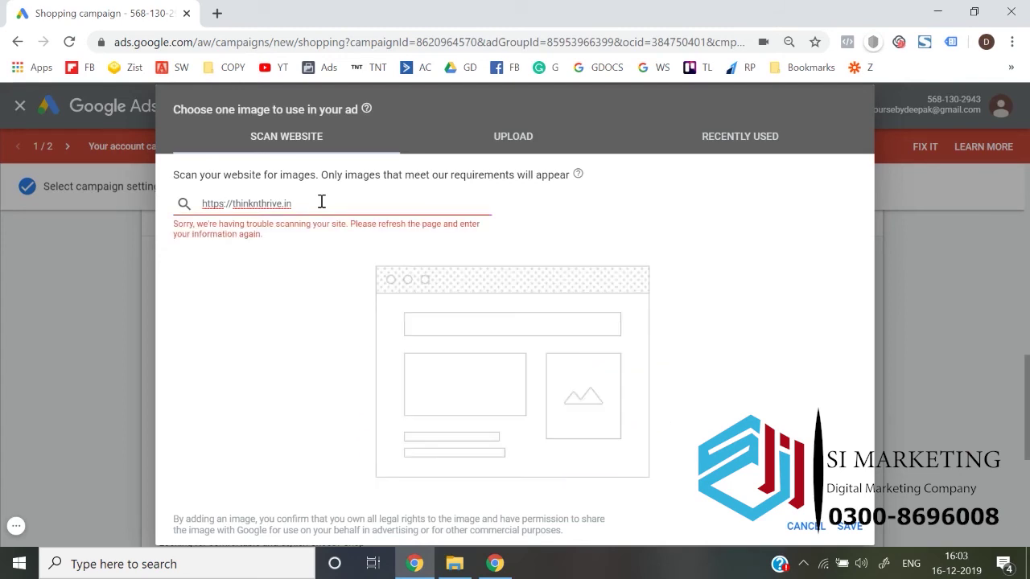
pyautogui.click(804, 526)
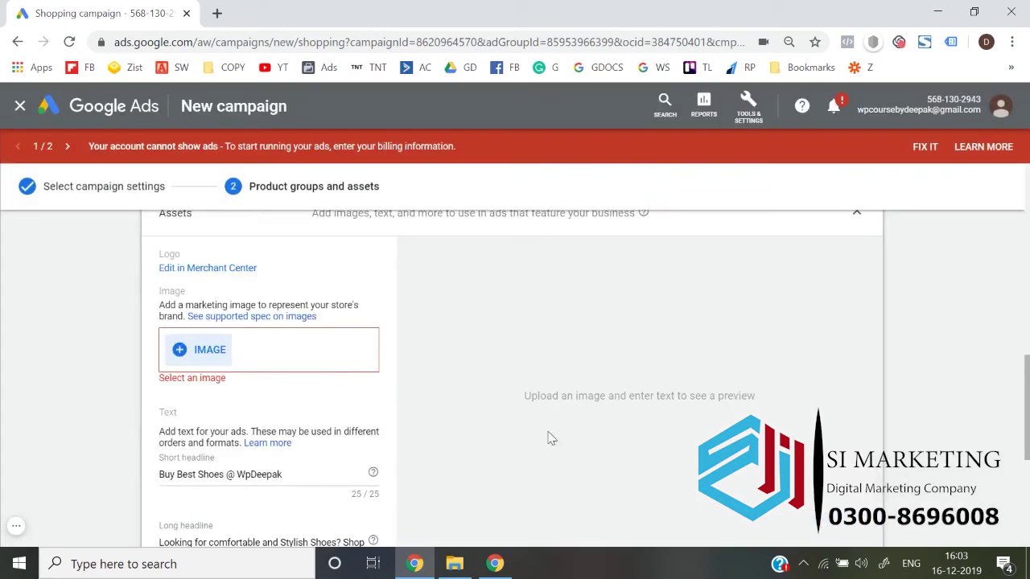
# Read the supported image specifications in the help article, including ratio, pixel size and file size limit, and close the help.
pyautogui.click(264, 317)
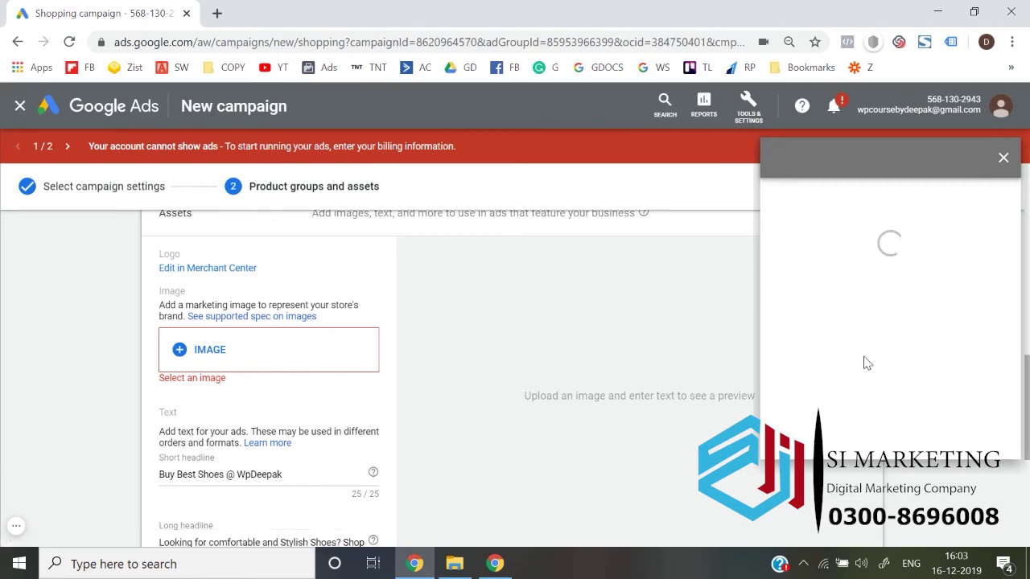
pyautogui.scroll(-3, 865, 363)
pyautogui.scroll(-4, 865, 362)
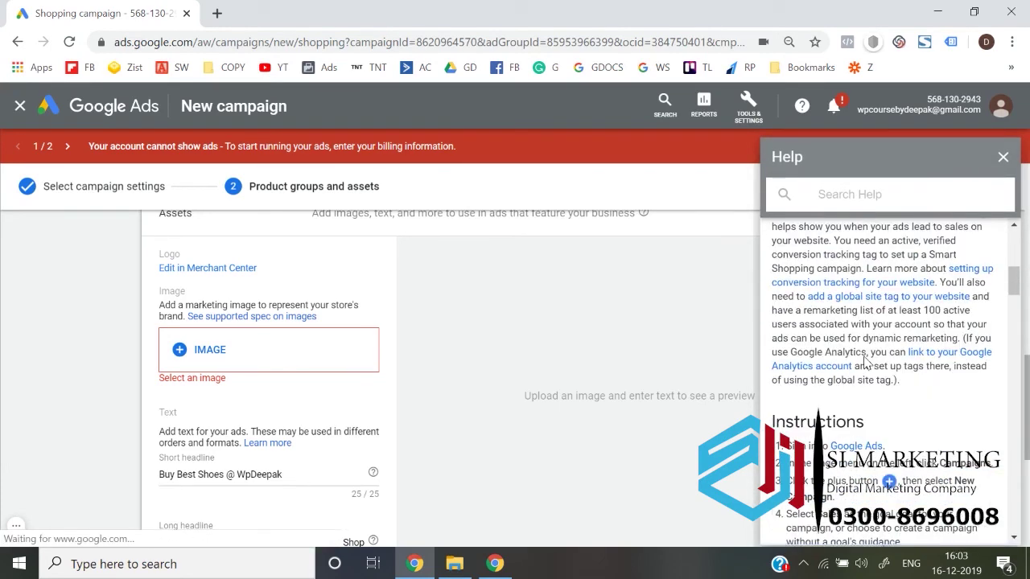
pyautogui.scroll(2, 865, 359)
pyautogui.scroll(3, 865, 358)
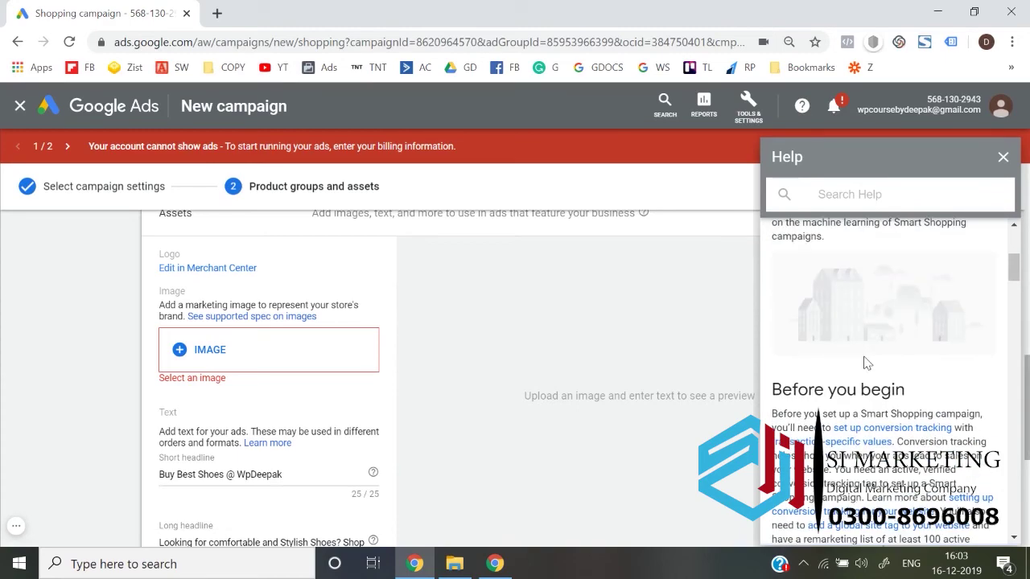
pyautogui.scroll(-3, 865, 358)
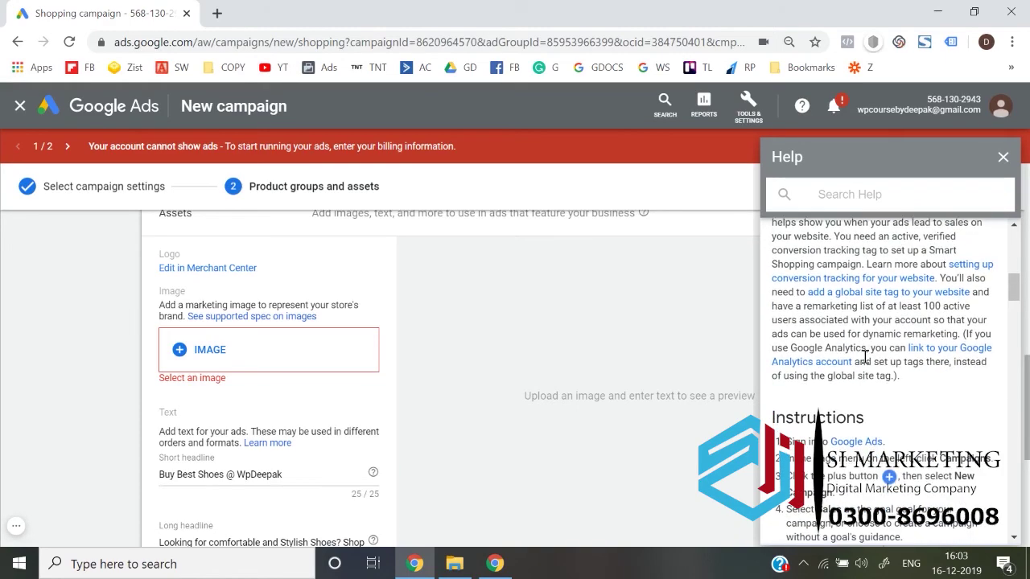
pyautogui.scroll(-5, 865, 356)
pyautogui.scroll(-6, 865, 356)
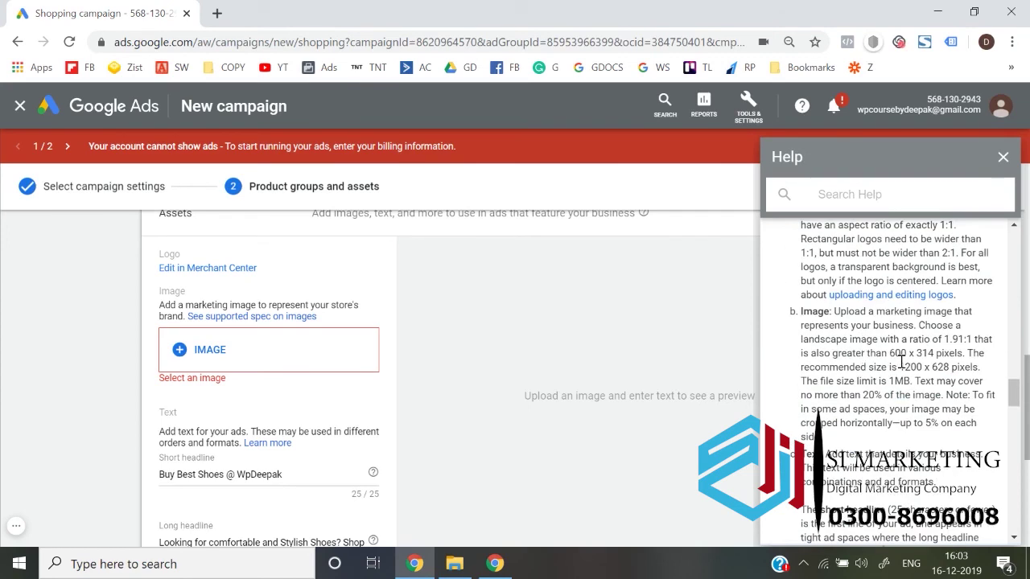
pyautogui.click(1003, 159)
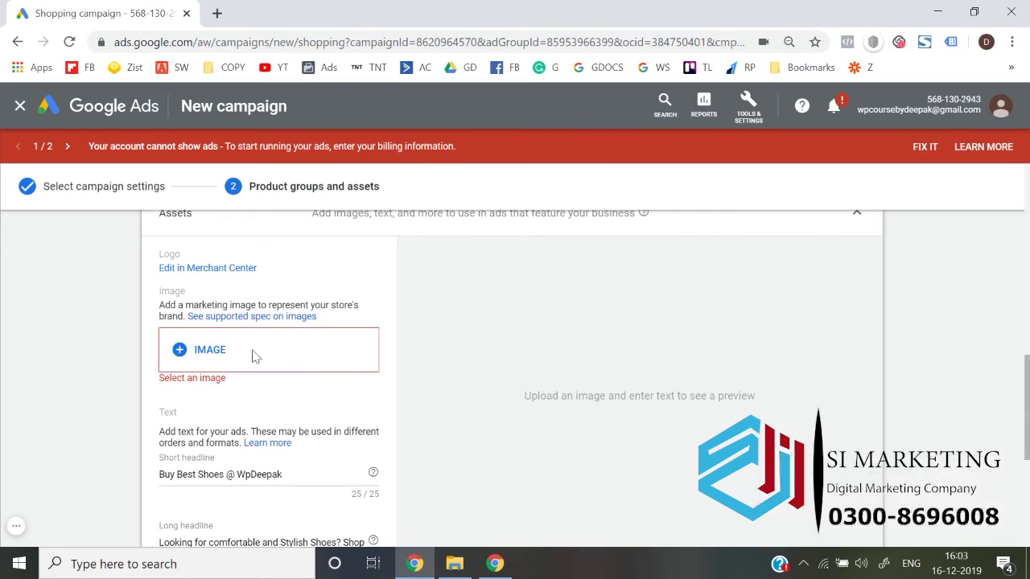
# Review the product groups and assets page, from the completed ad text and final URL to the product groups section.
pyautogui.scroll(1, 88, 345)
pyautogui.scroll(-5, 88, 345)
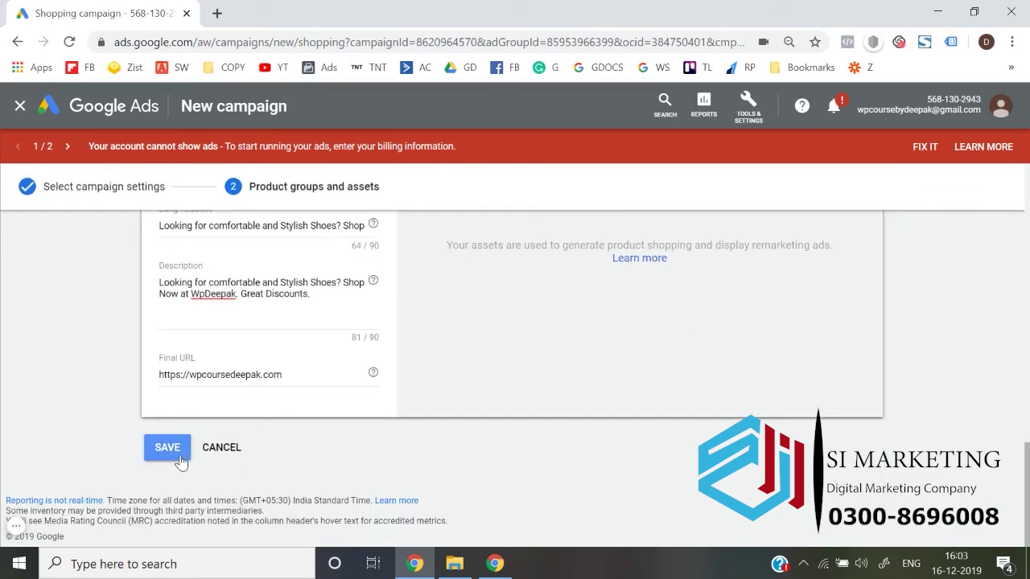
pyautogui.scroll(10, 54, 371)
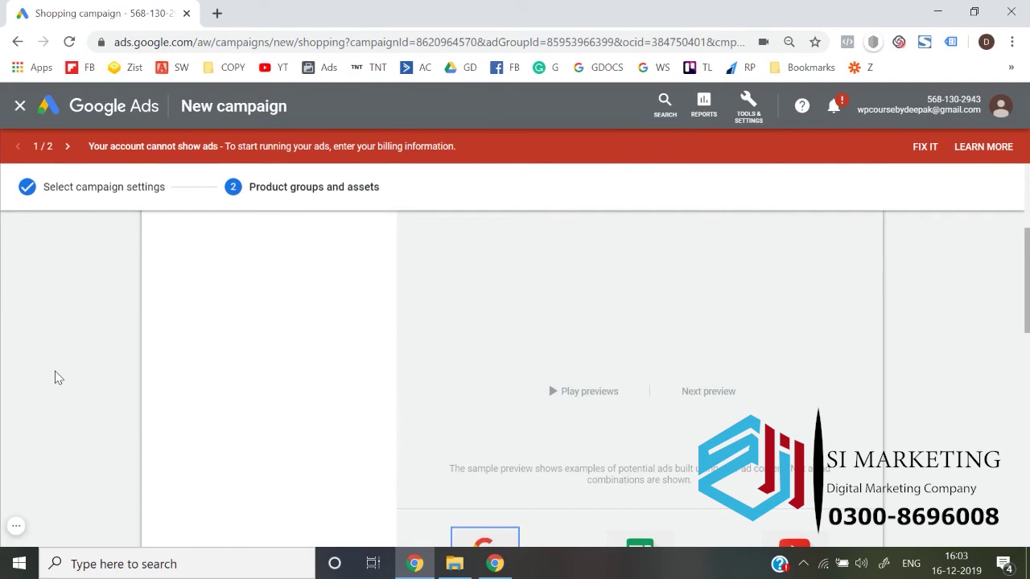
pyautogui.scroll(-4, 54, 377)
pyautogui.scroll(7, 54, 377)
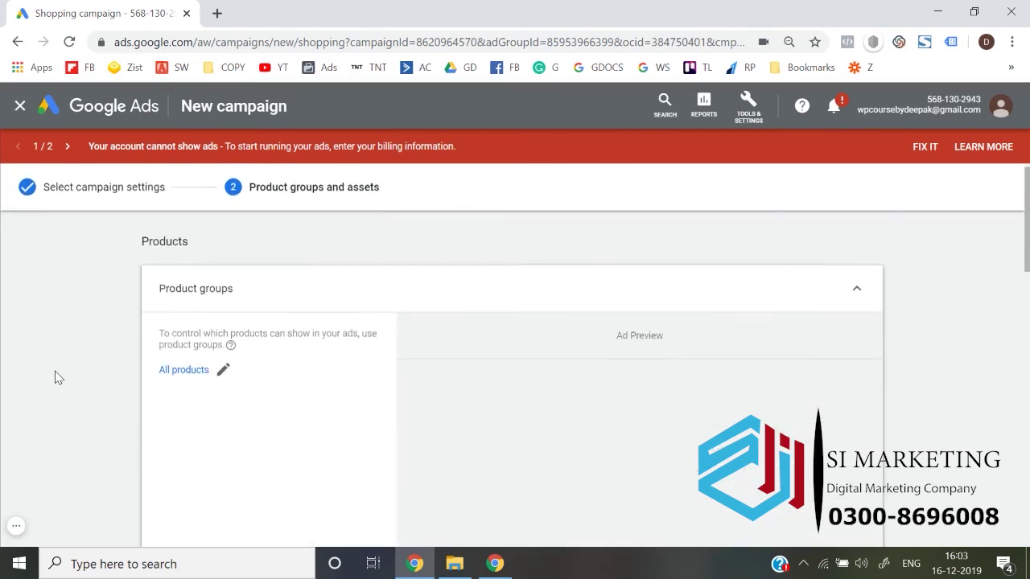
pyautogui.scroll(-3, 55, 377)
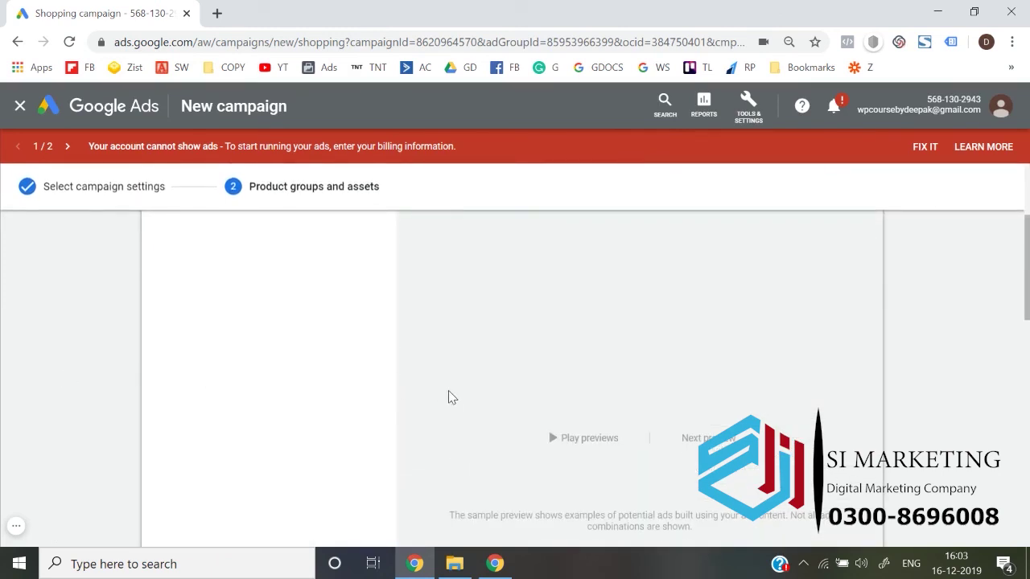
pyautogui.scroll(-2, 448, 391)
pyautogui.scroll(5, 449, 390)
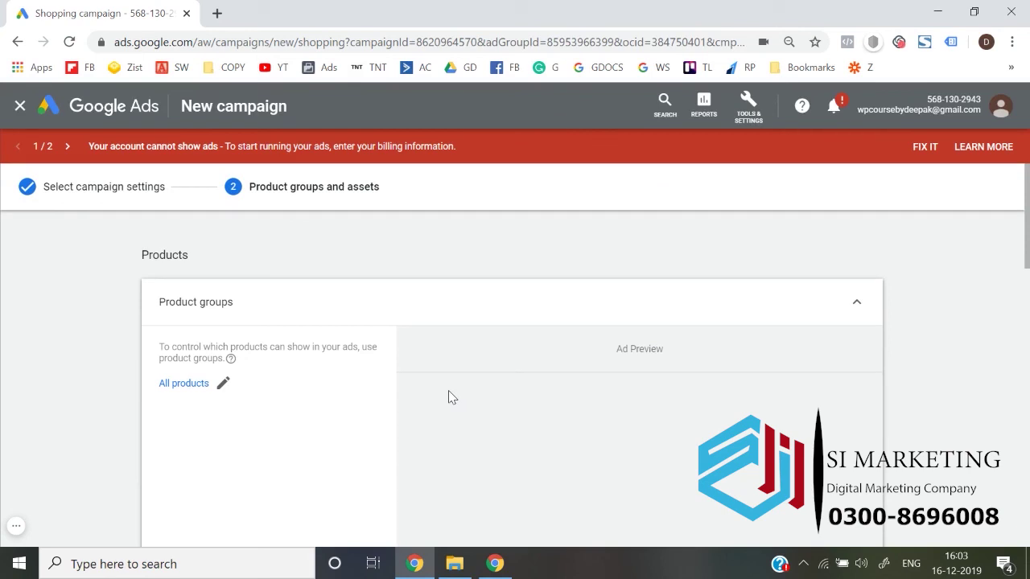
# Restrict the campaign's product groups by Custom label 0 to the bestseller group and save the selection.
pyautogui.click(548, 299)
pyautogui.click(550, 300)
pyautogui.click(223, 384)
pyautogui.click(418, 200)
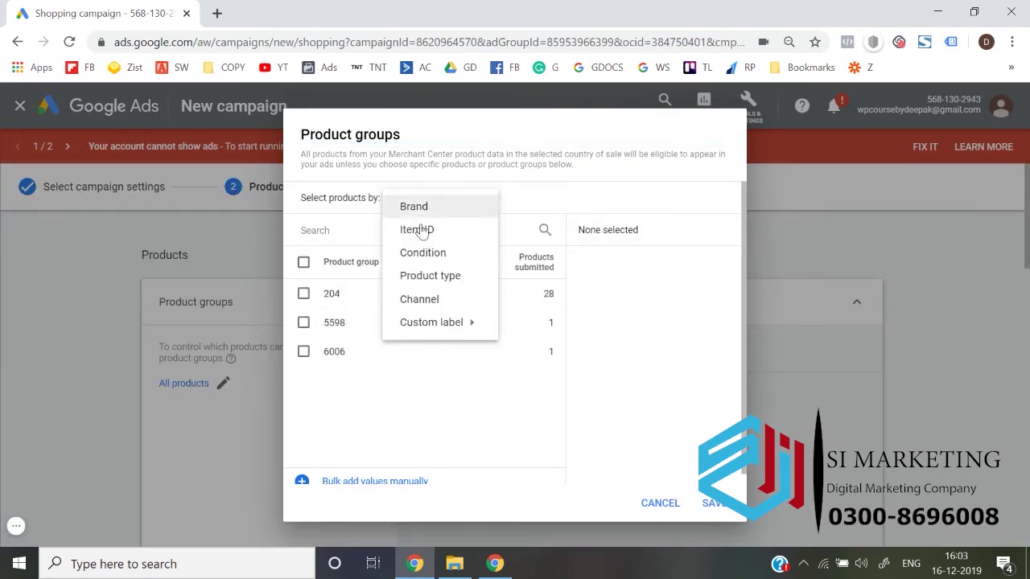
pyautogui.moveTo(452, 328)
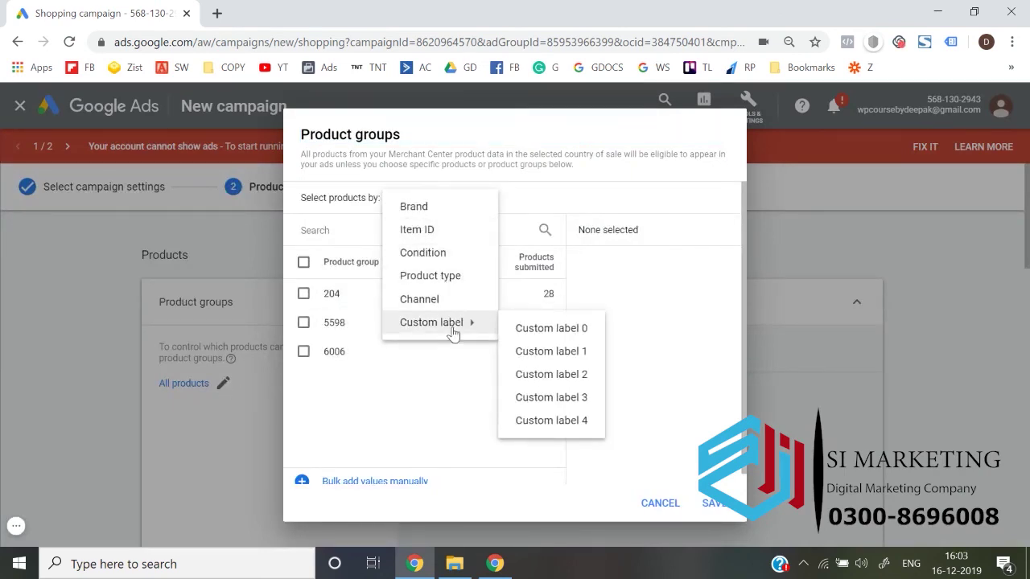
pyautogui.click(527, 334)
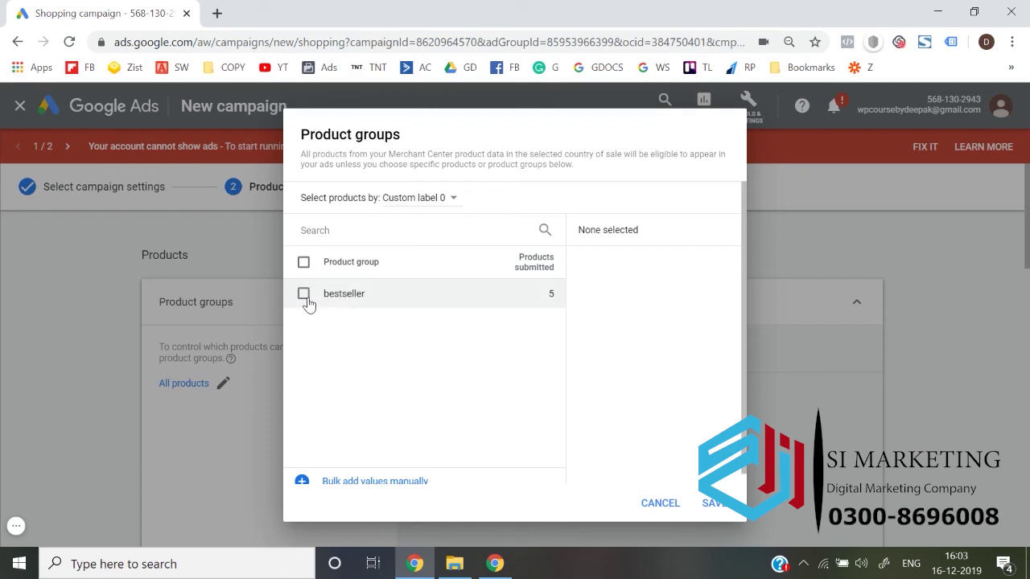
pyautogui.click(715, 504)
# Review the product groups and assets page, from the bestseller selection through the missing image to the ad text and final URL.
pyautogui.scroll(-1, 330, 469)
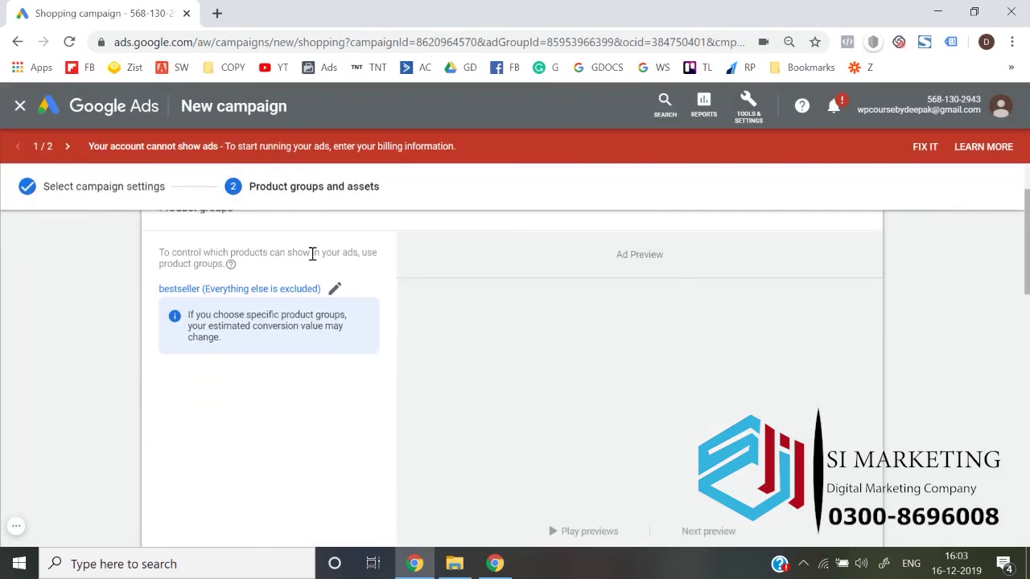
pyautogui.scroll(-1, 403, 430)
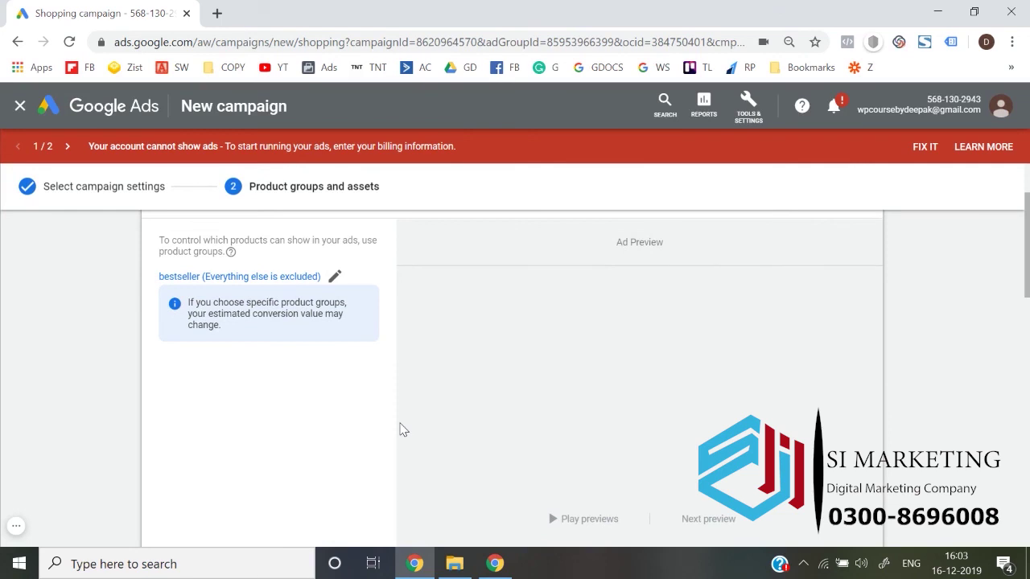
pyautogui.scroll(-5, 403, 429)
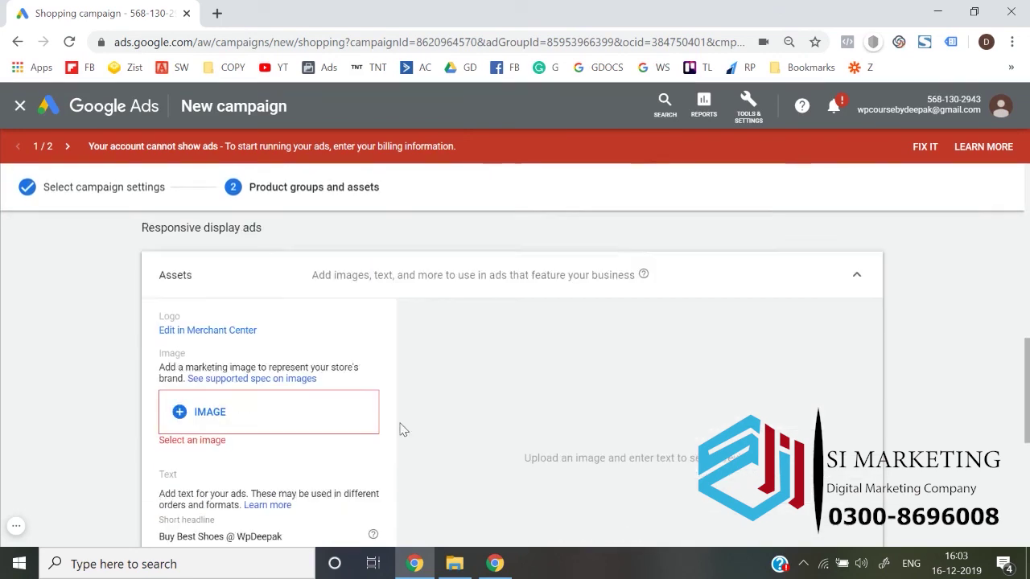
pyautogui.scroll(-1, 403, 430)
pyautogui.scroll(-3, 464, 446)
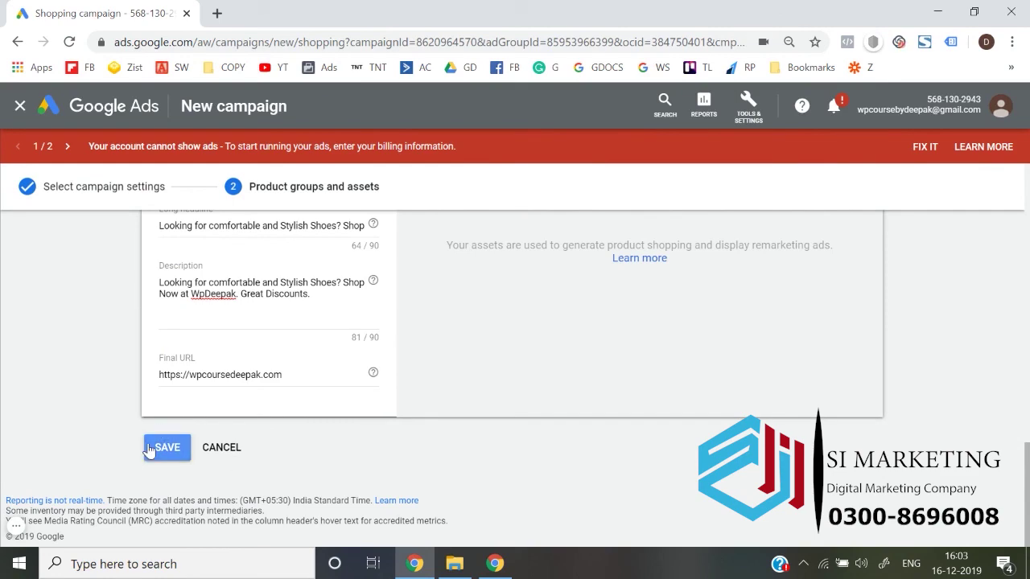
pyautogui.scroll(10, 114, 383)
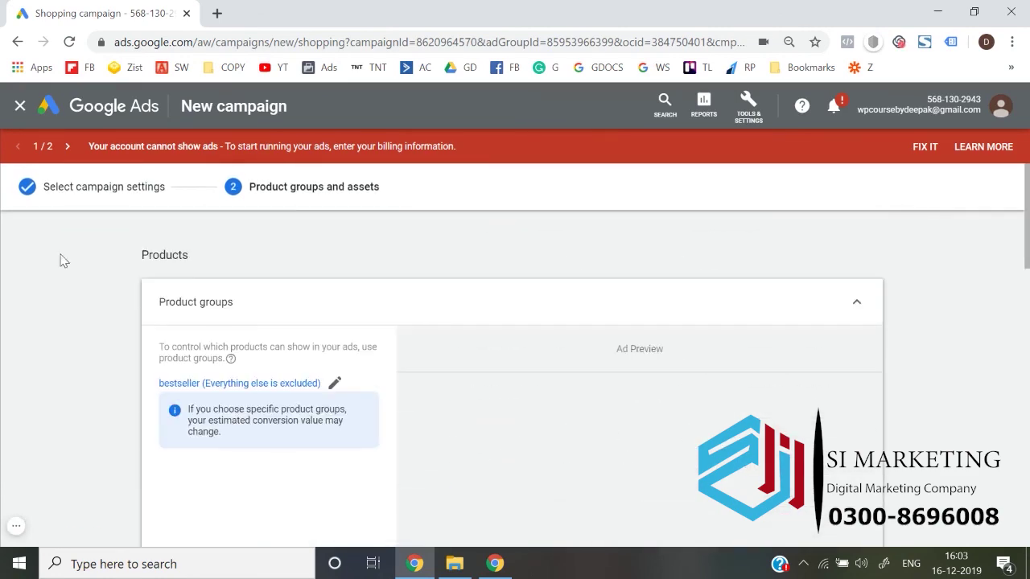
# Leave the new campaign setup without saving the assets, and view the account overview and the campaigns list.
pyautogui.click(20, 108)
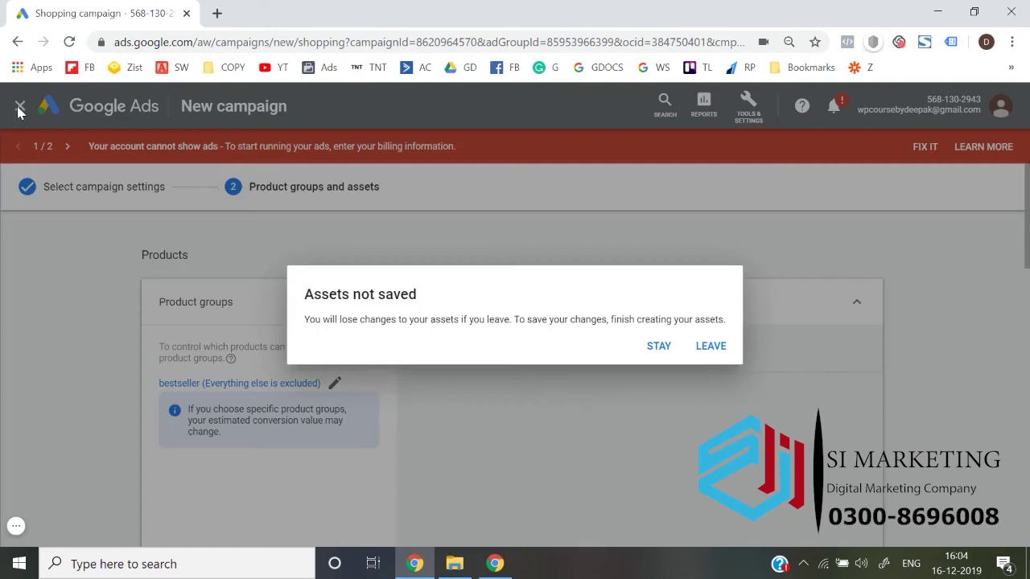
pyautogui.click(710, 347)
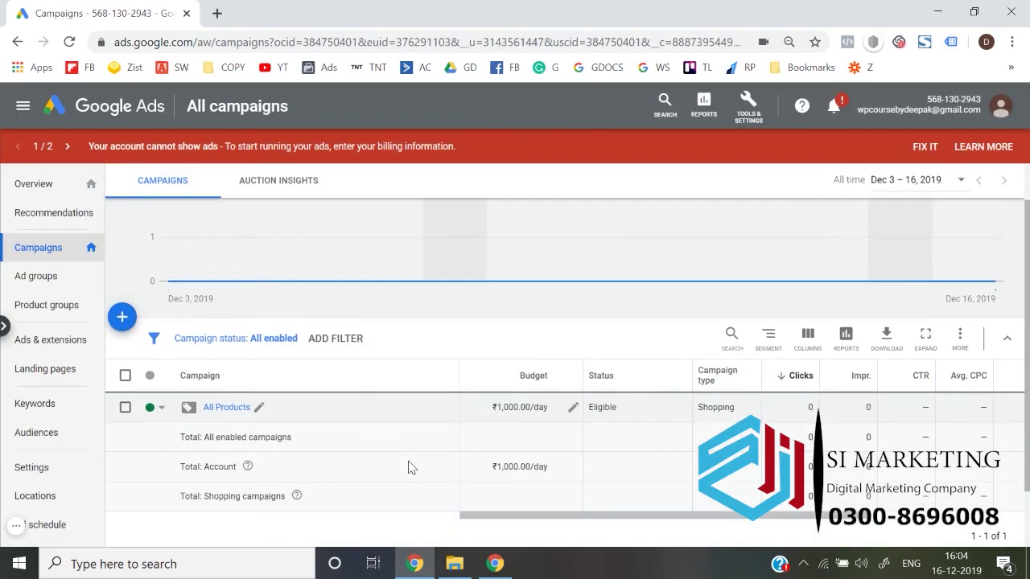
pyautogui.click(51, 183)
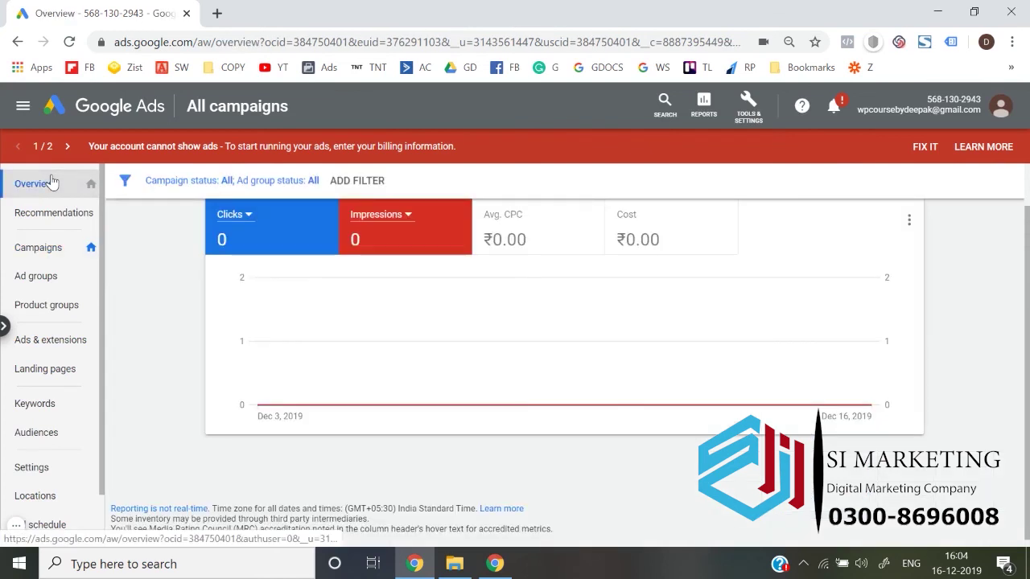
pyautogui.click(56, 245)
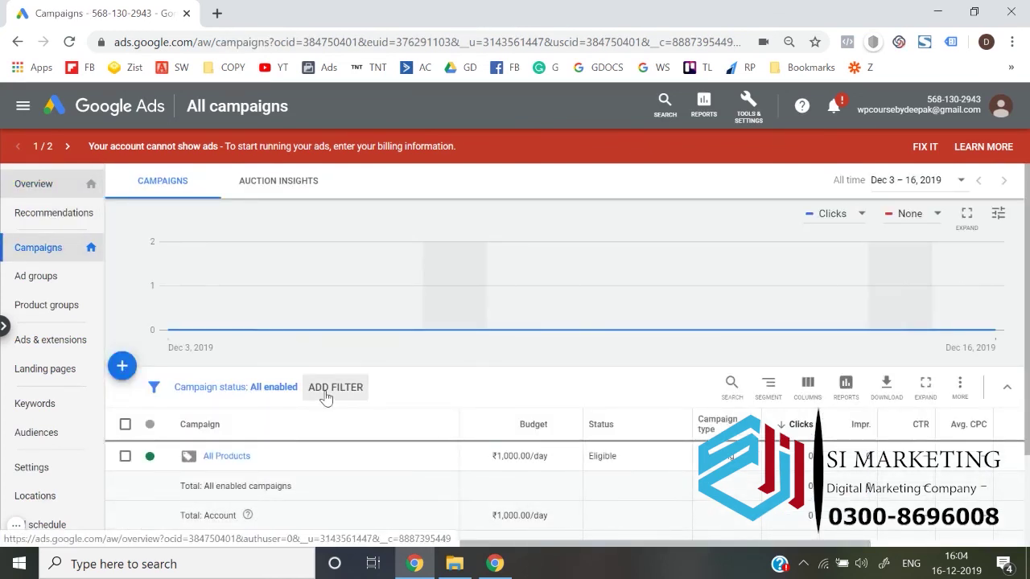
pyautogui.click(16, 527)
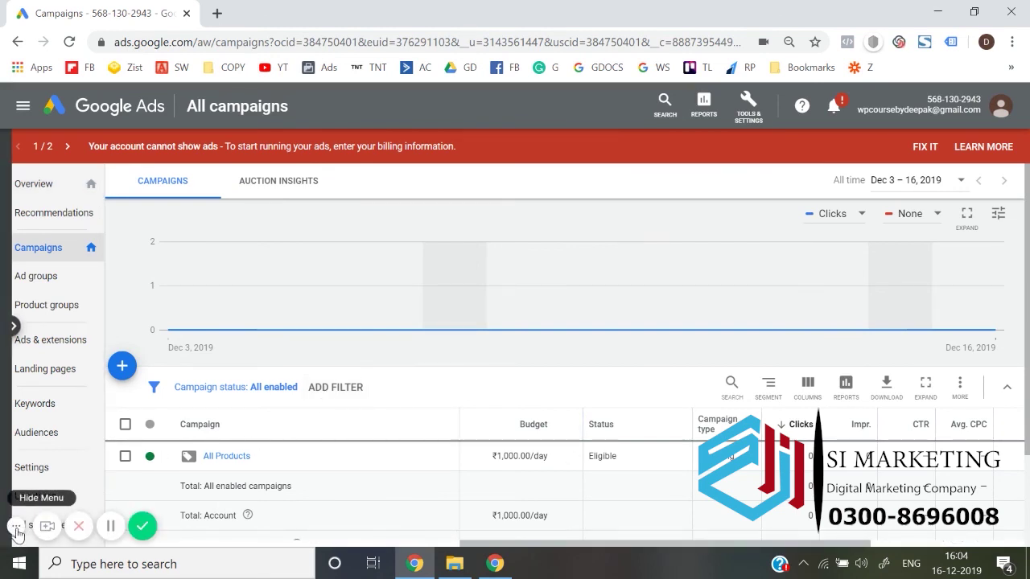